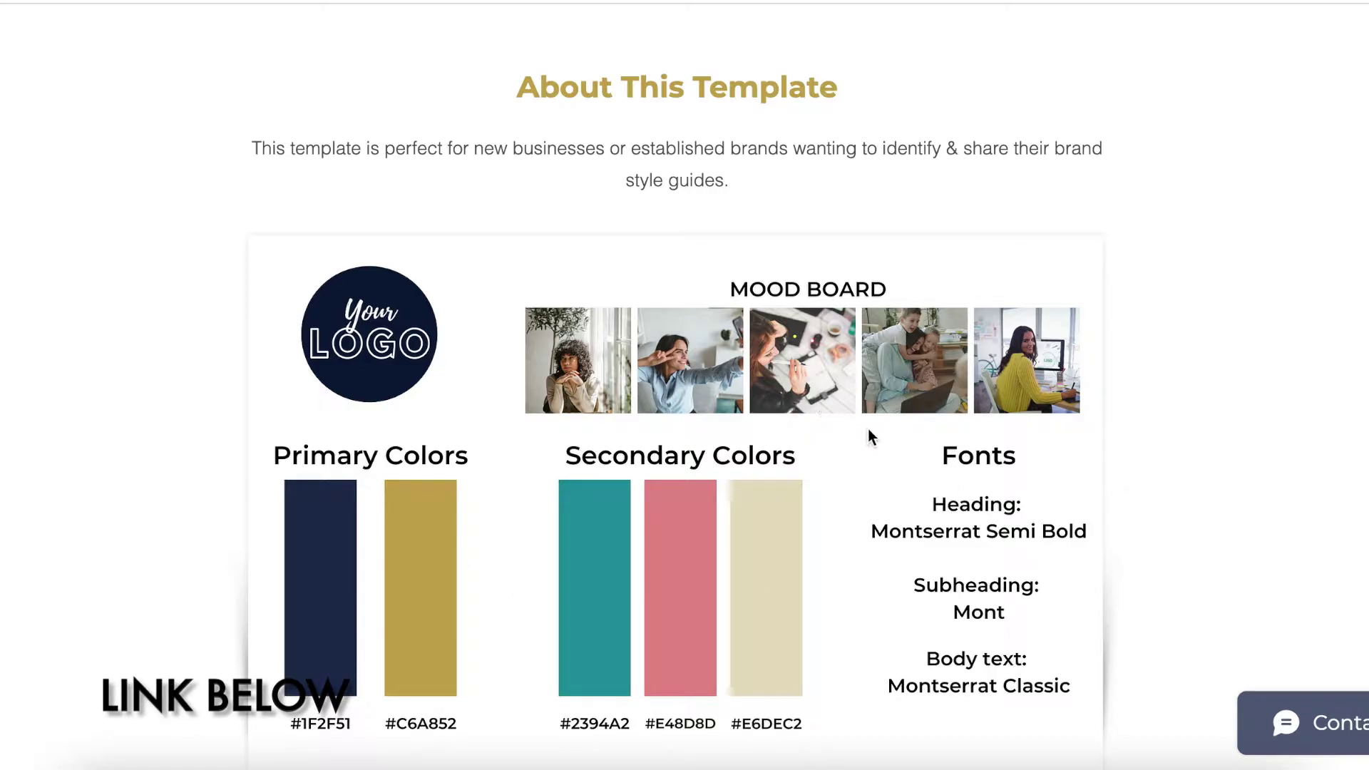
Scroll down the template page to the 'What You Need' checklist and Edit This Template button
{"action": "scroll", "coordinate": [868, 430], "scroll_direction": "down", "scroll_amount": 7}
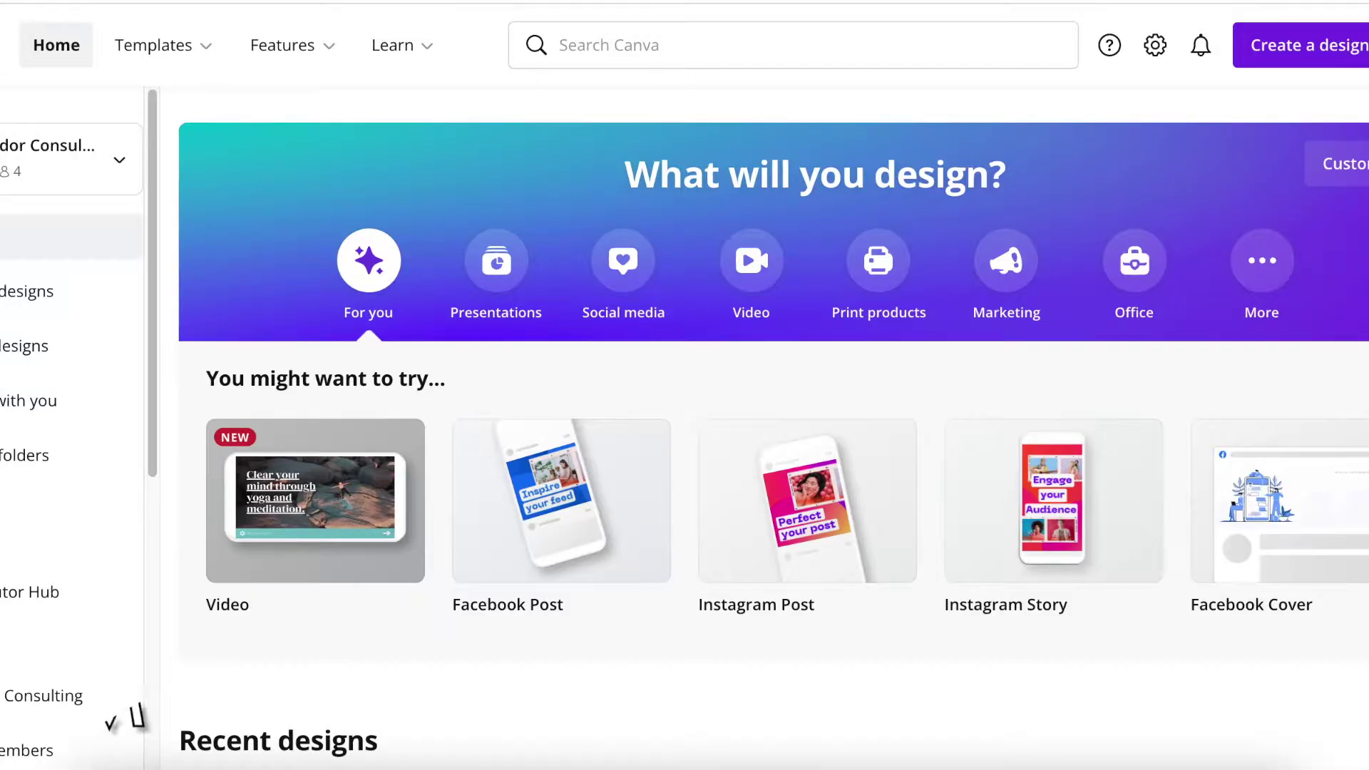
Search templates for 'brand' and open the shared Corridor style guide as an editable copy
{"action": "left_click", "coordinate": [632, 44]}
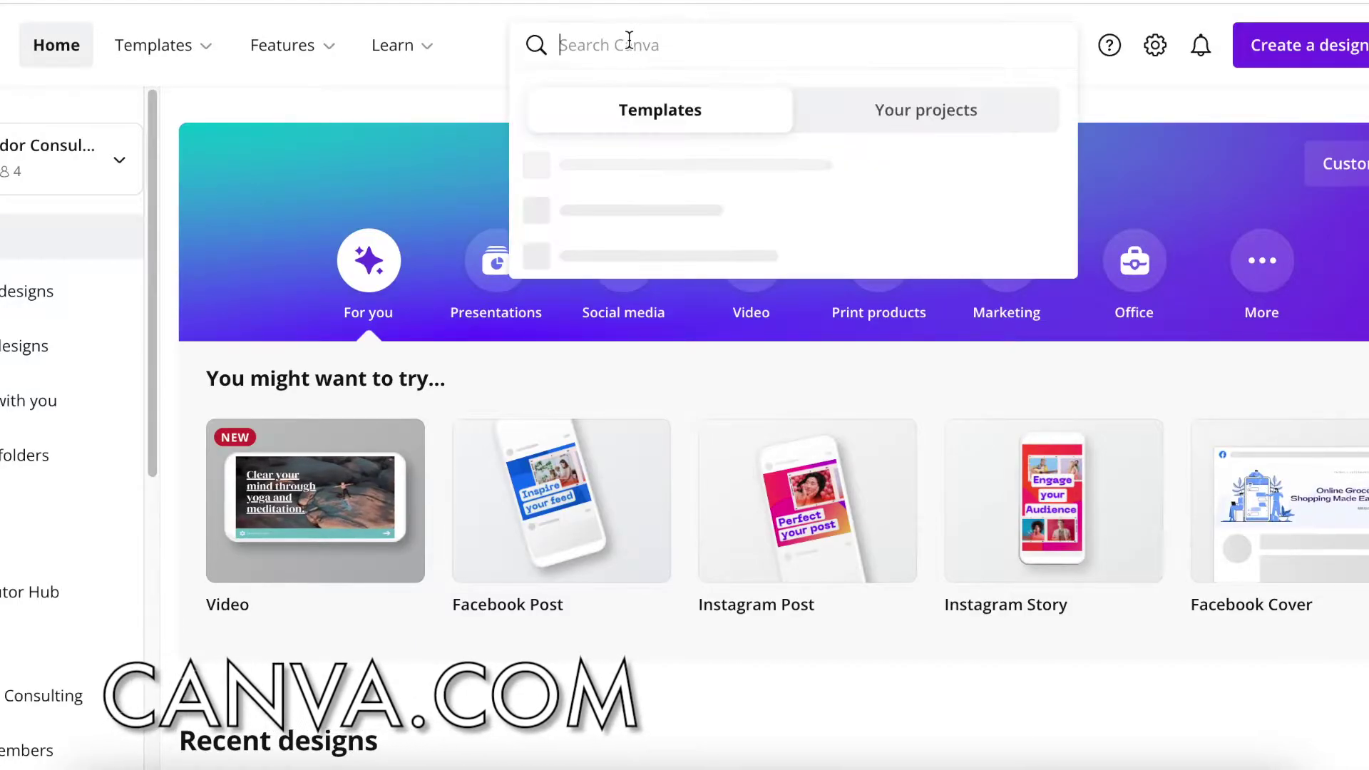
{"action": "type", "text": "brand style guide"}
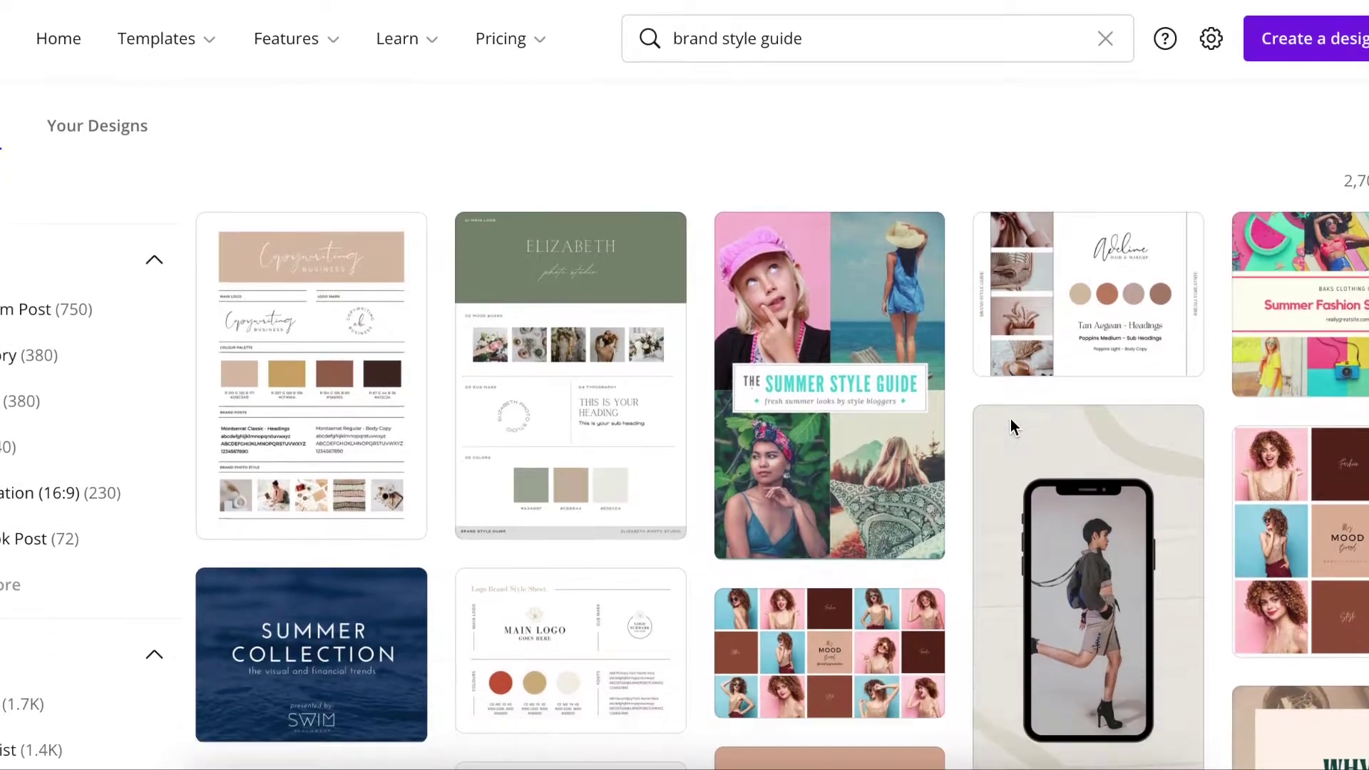
{"action": "scroll", "coordinate": [1003, 542], "scroll_direction": "down", "scroll_amount": 6}
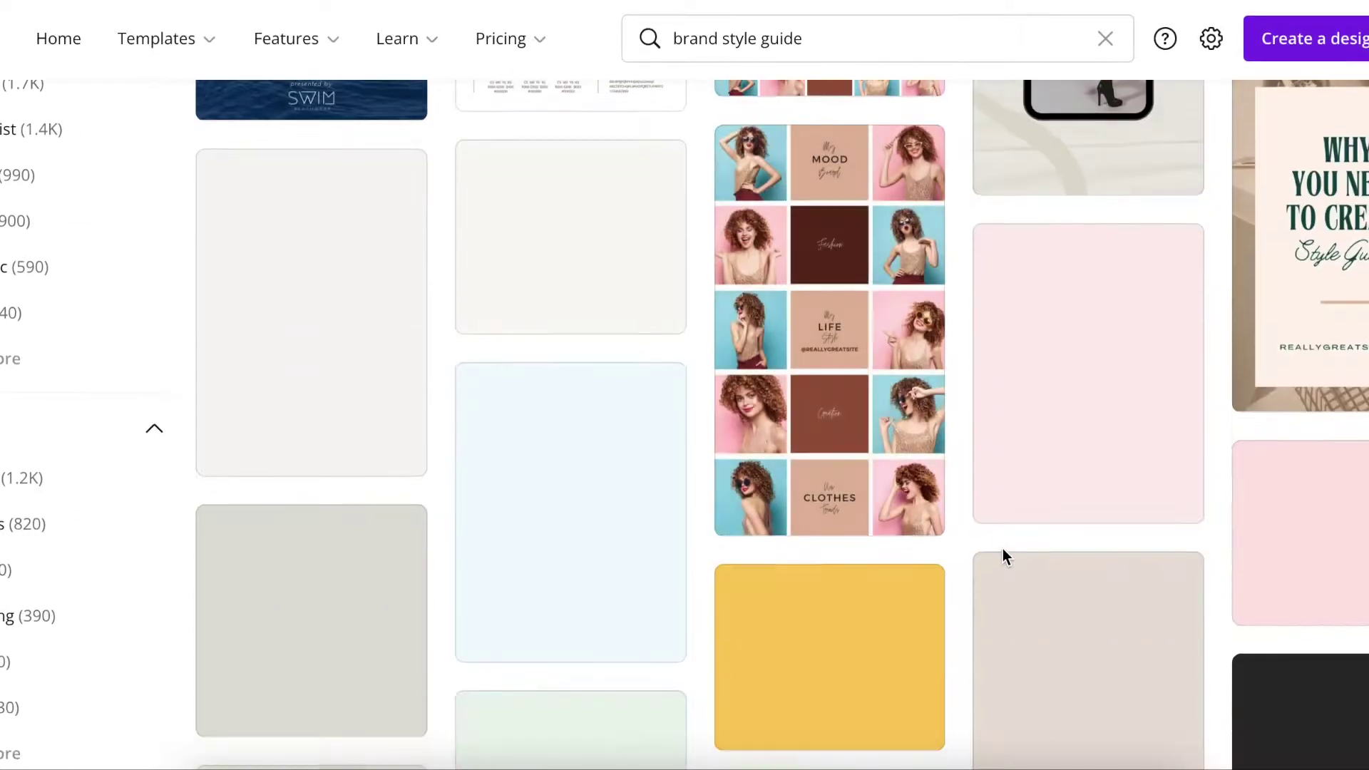
{"action": "scroll", "coordinate": [976, 549], "scroll_direction": "down", "scroll_amount": 5}
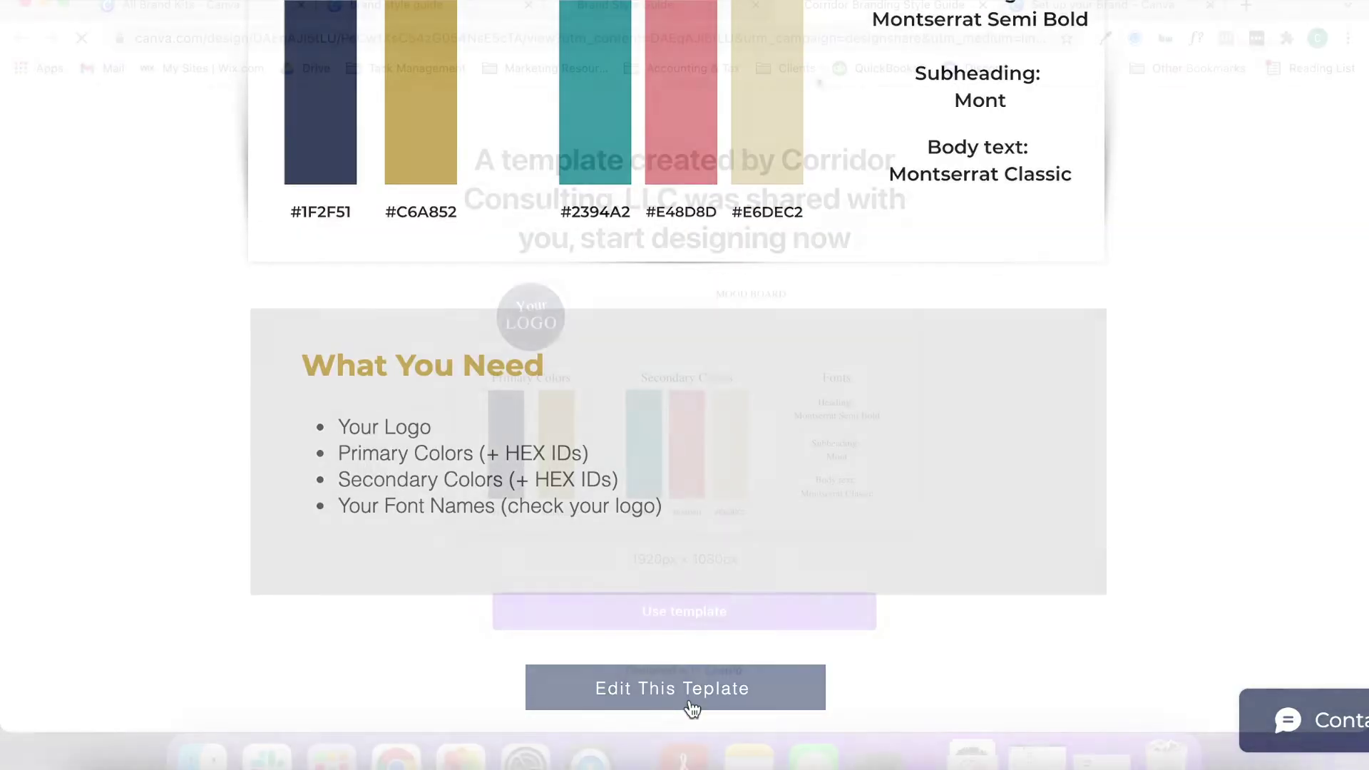
{"action": "left_click", "coordinate": [690, 695]}
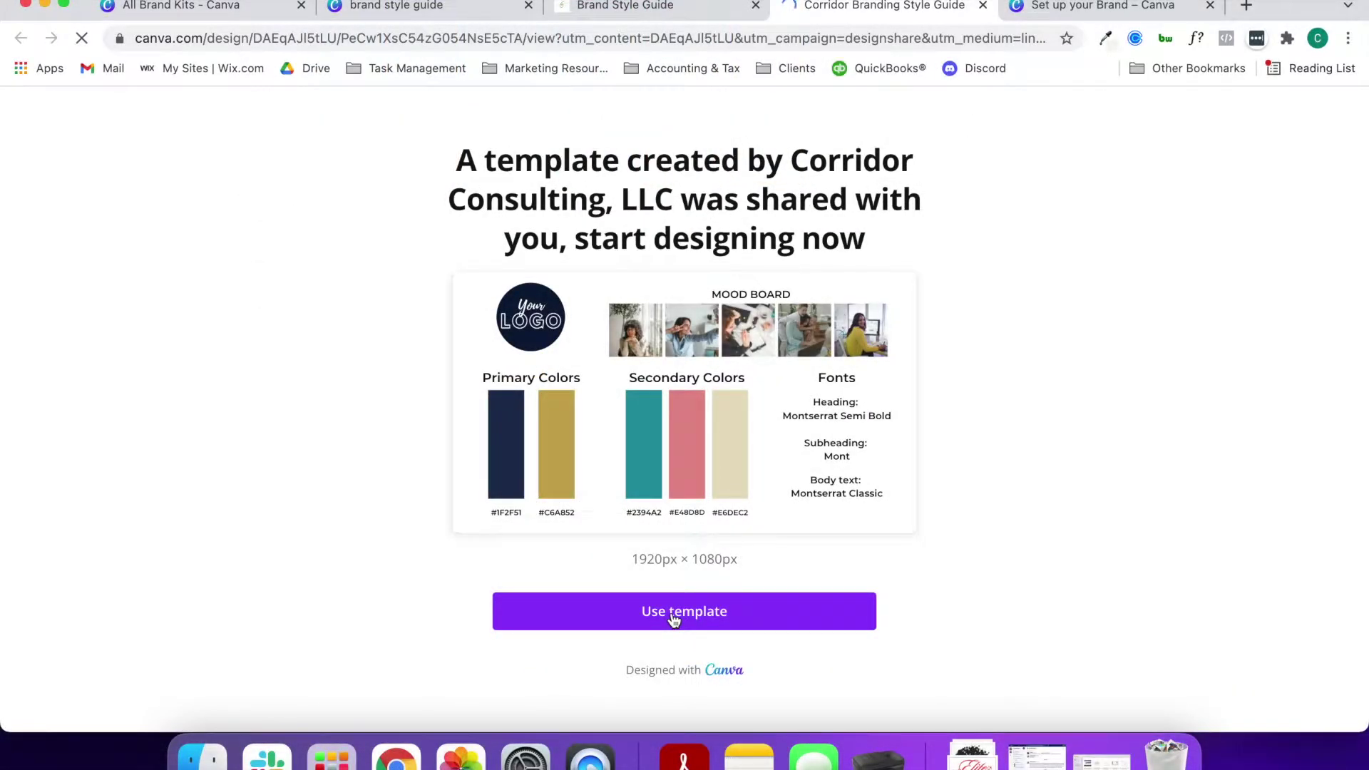
{"action": "left_click", "coordinate": [673, 615]}
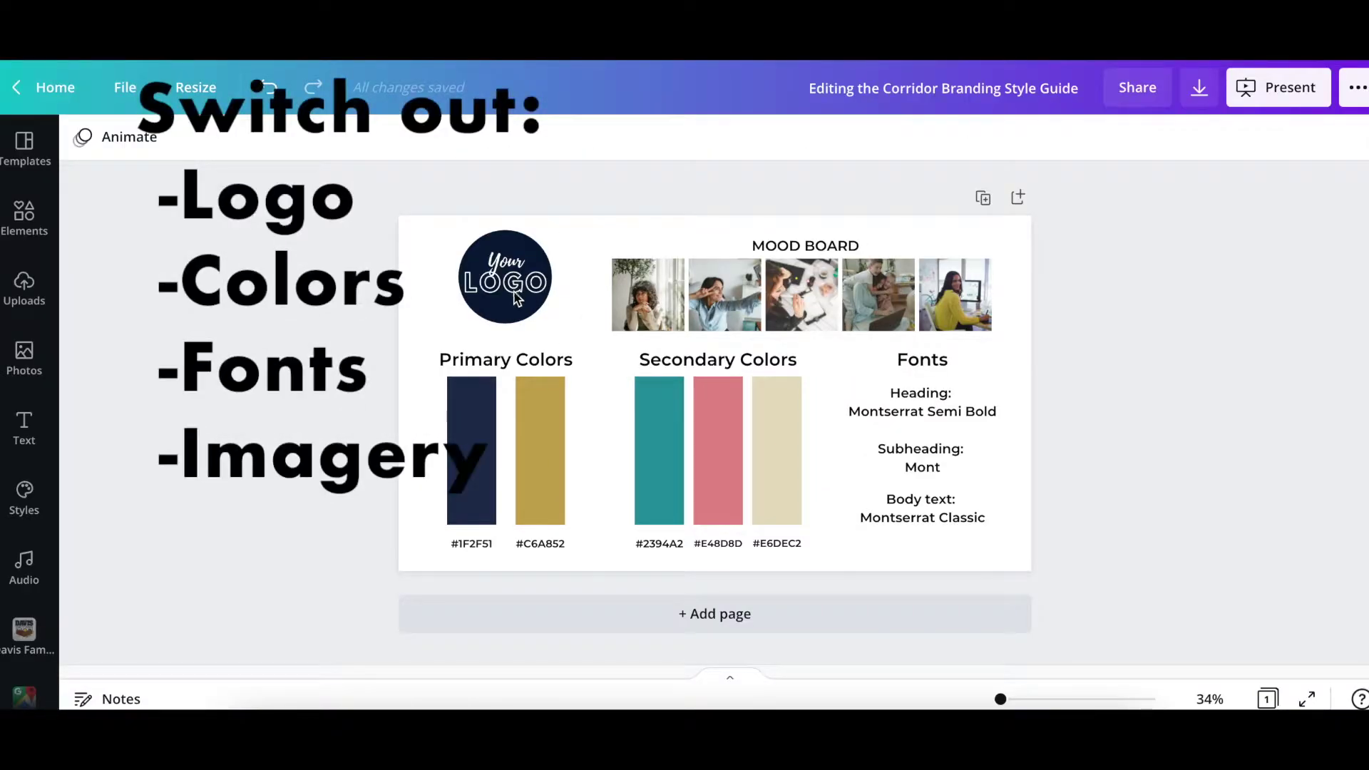
Replace 'Your Logo' with the first Corridor Logos image, shrunk to fit the navy circle
{"action": "left_click", "coordinate": [515, 289]}
{"action": "scroll", "coordinate": [24, 499], "scroll_direction": "down", "scroll_amount": 4}
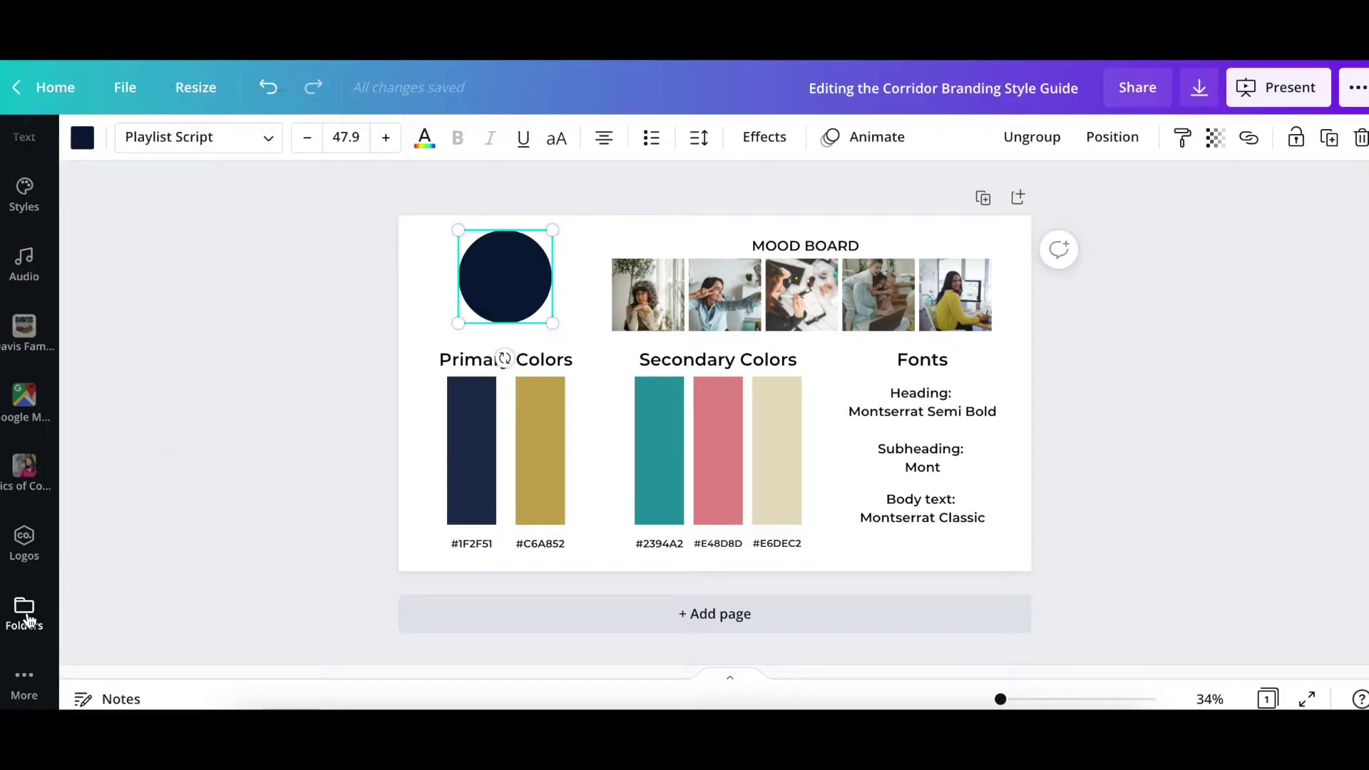
{"action": "left_click", "coordinate": [25, 612]}
{"action": "scroll", "coordinate": [235, 412], "scroll_direction": "down", "scroll_amount": 10}
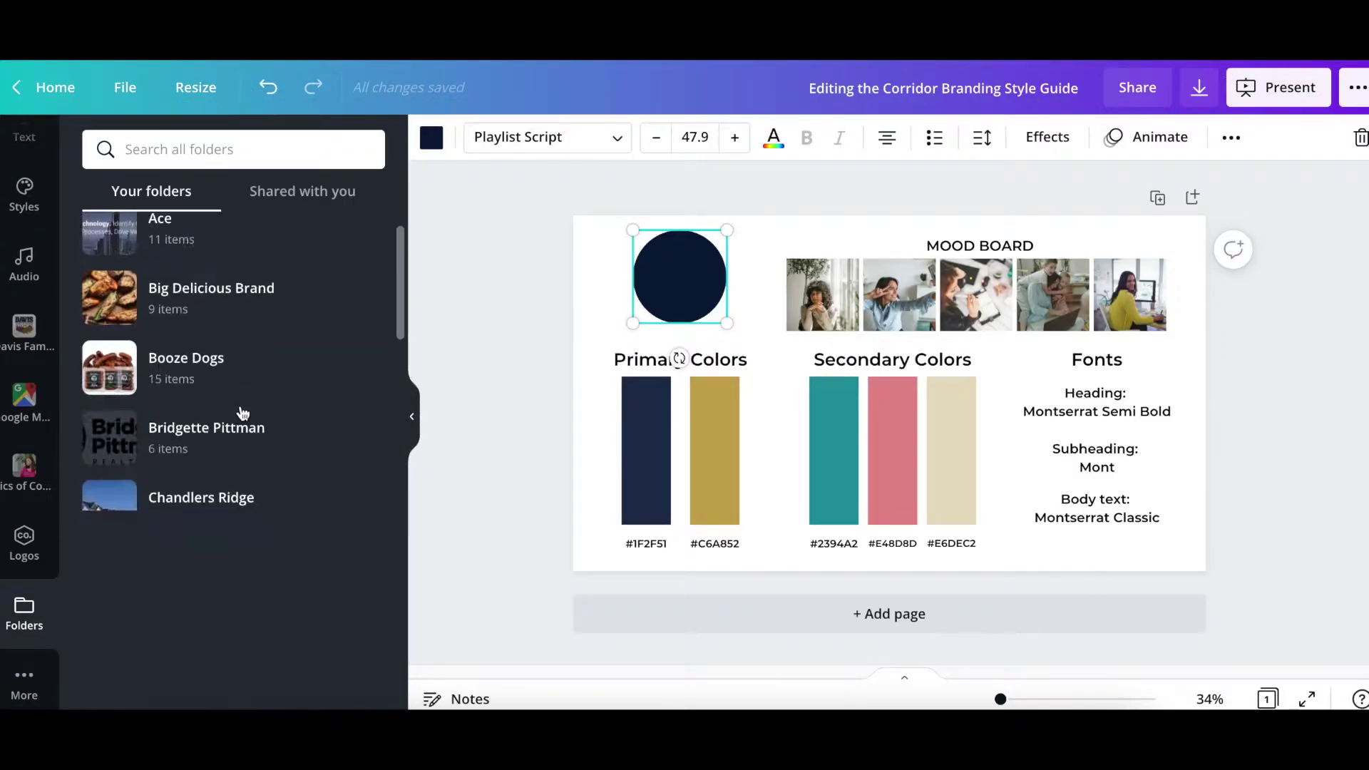
{"action": "left_click", "coordinate": [235, 378]}
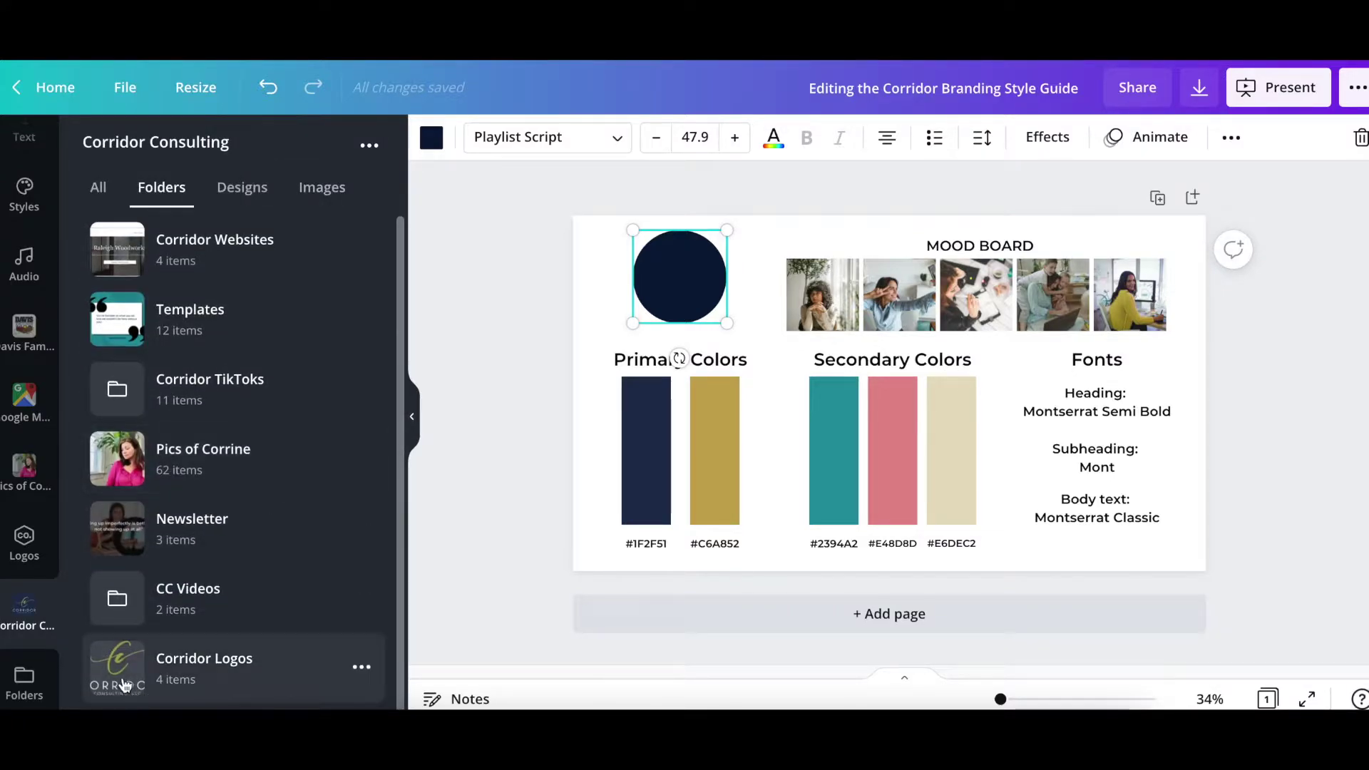
{"action": "left_click", "coordinate": [128, 681]}
{"action": "left_click", "coordinate": [203, 300]}
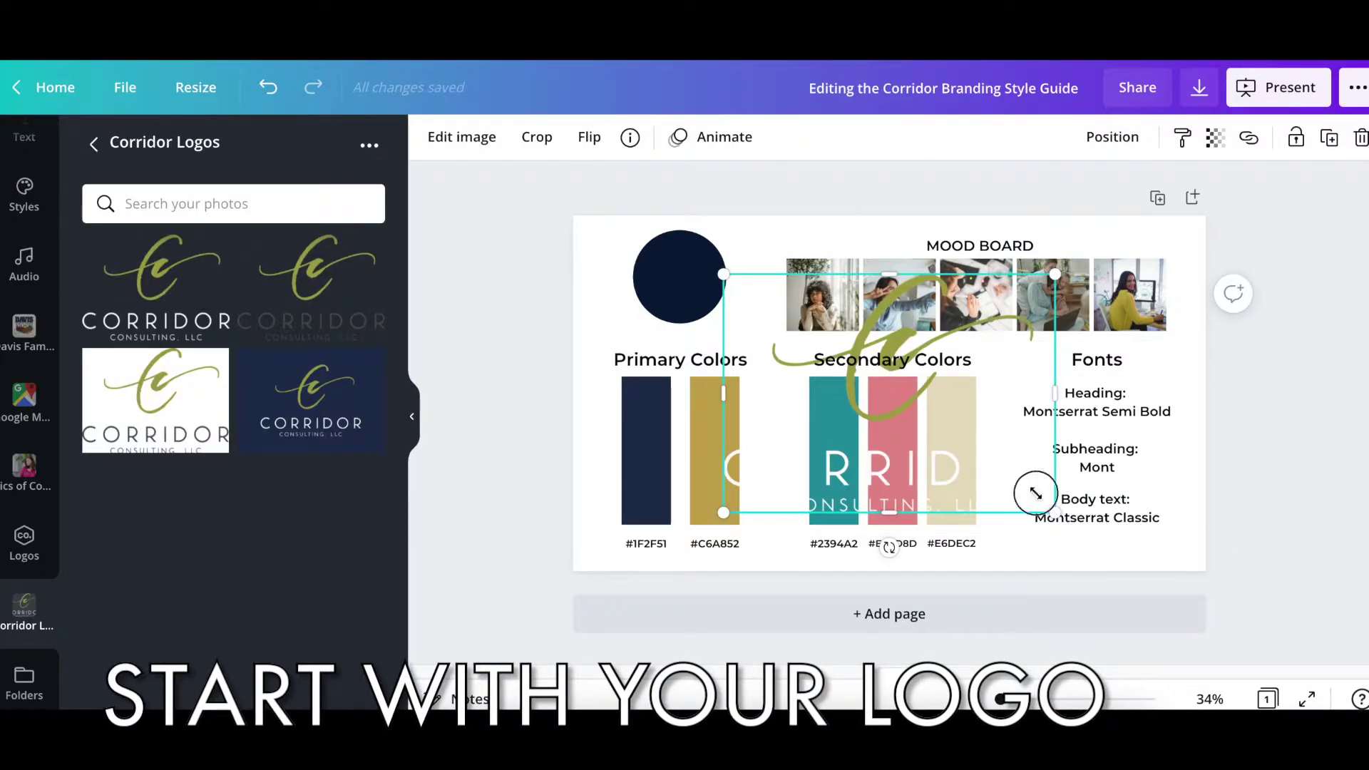
{"action": "left_click_drag", "start_coordinate": [1035, 493], "coordinate": [654, 311]}
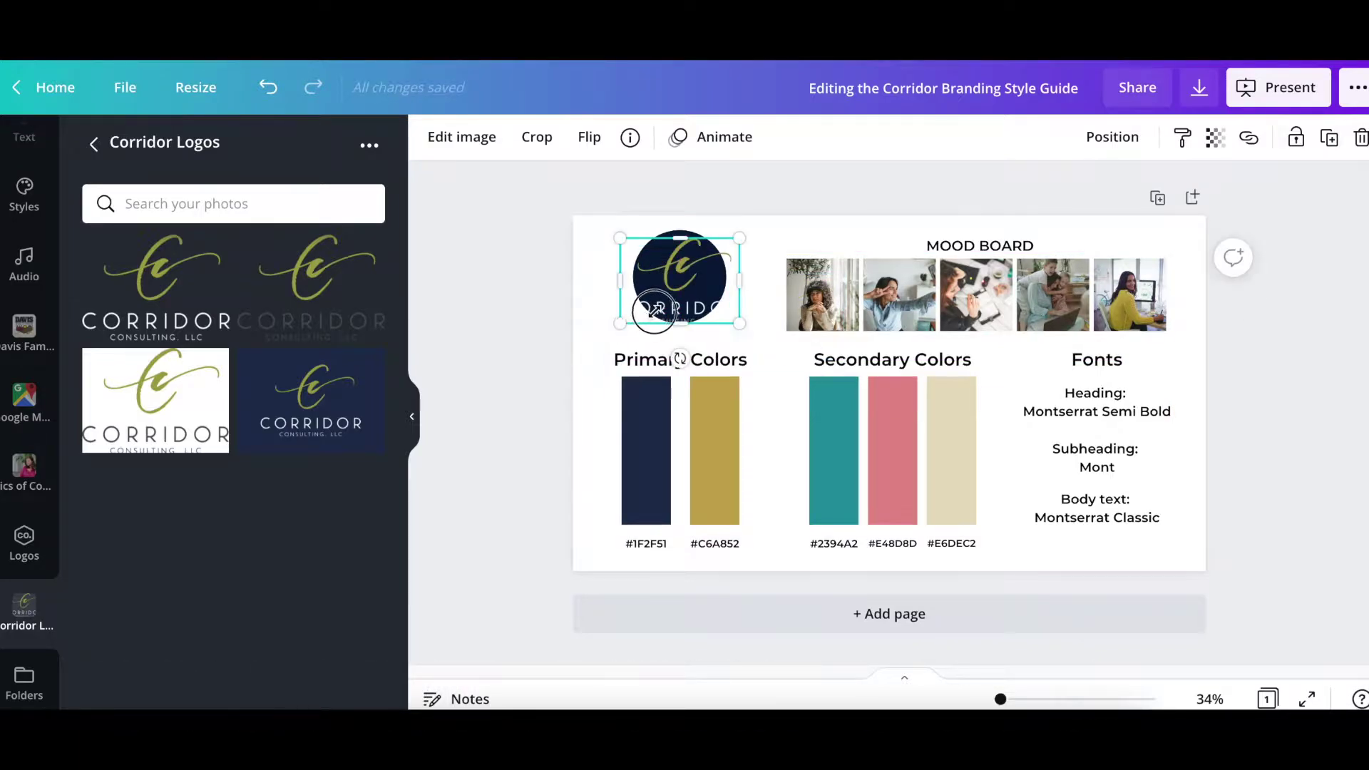
{"action": "left_click_drag", "start_coordinate": [751, 222], "coordinate": [702, 253]}
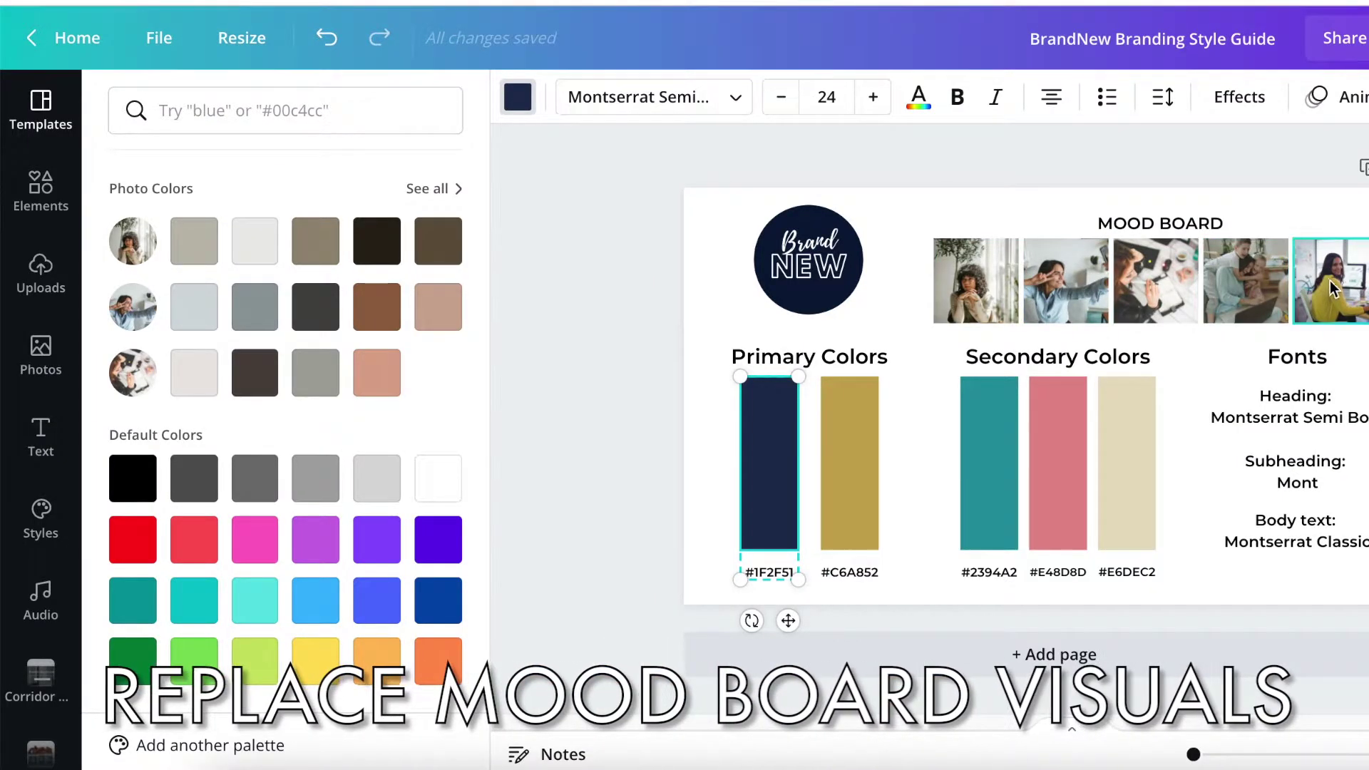
{"action": "left_click", "coordinate": [965, 285]}
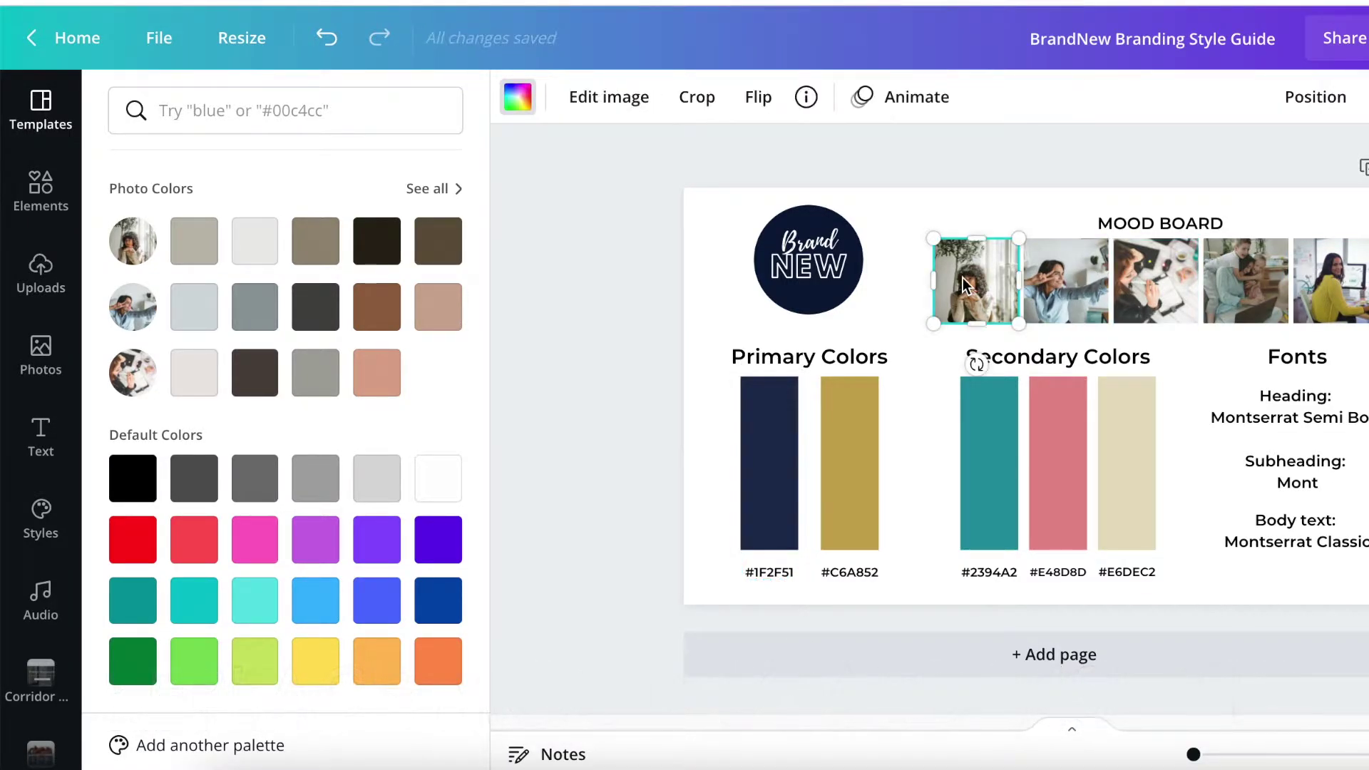
Fill the first three mood board slots with 'carpentry' photos: woodworking, carpenter sawing, wood texture
{"action": "left_click", "coordinate": [41, 187]}
{"action": "left_click", "coordinate": [256, 127]}
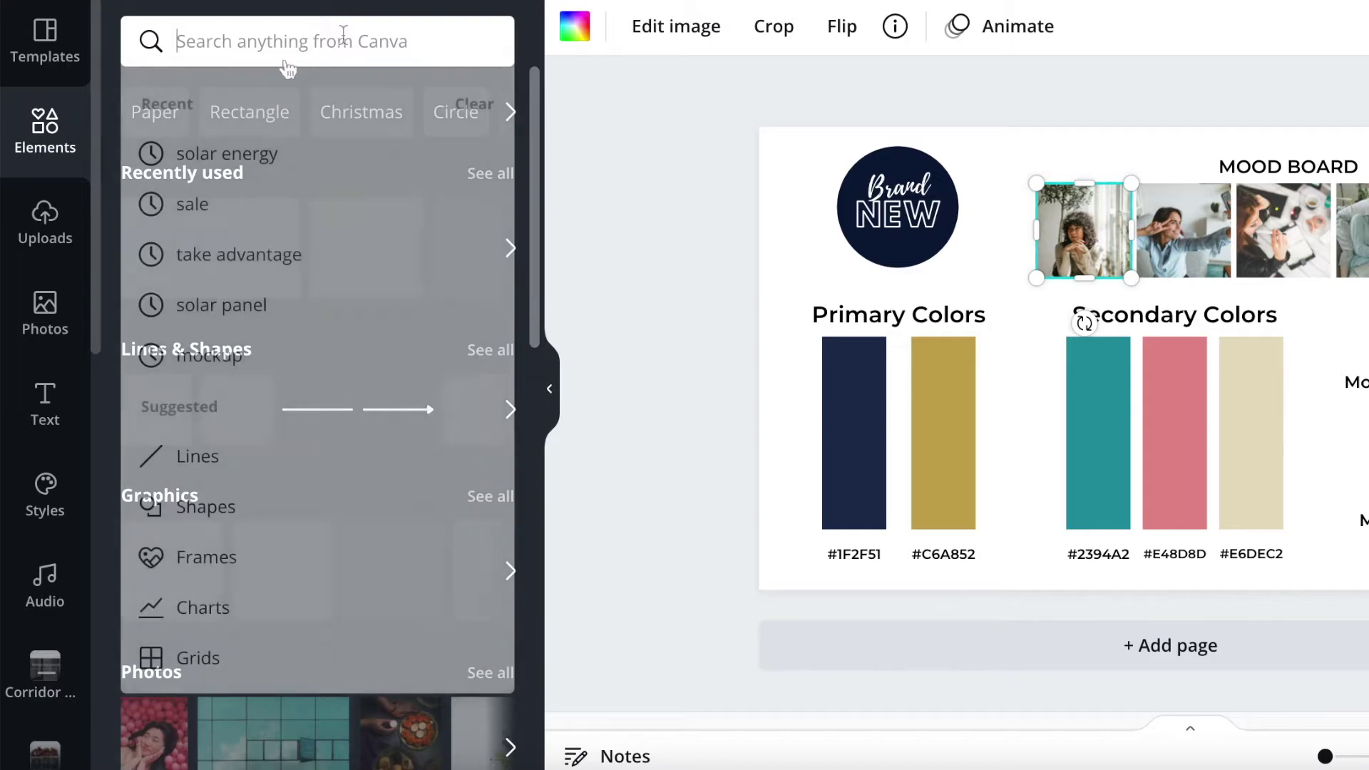
{"action": "type", "text": "carpentry"}
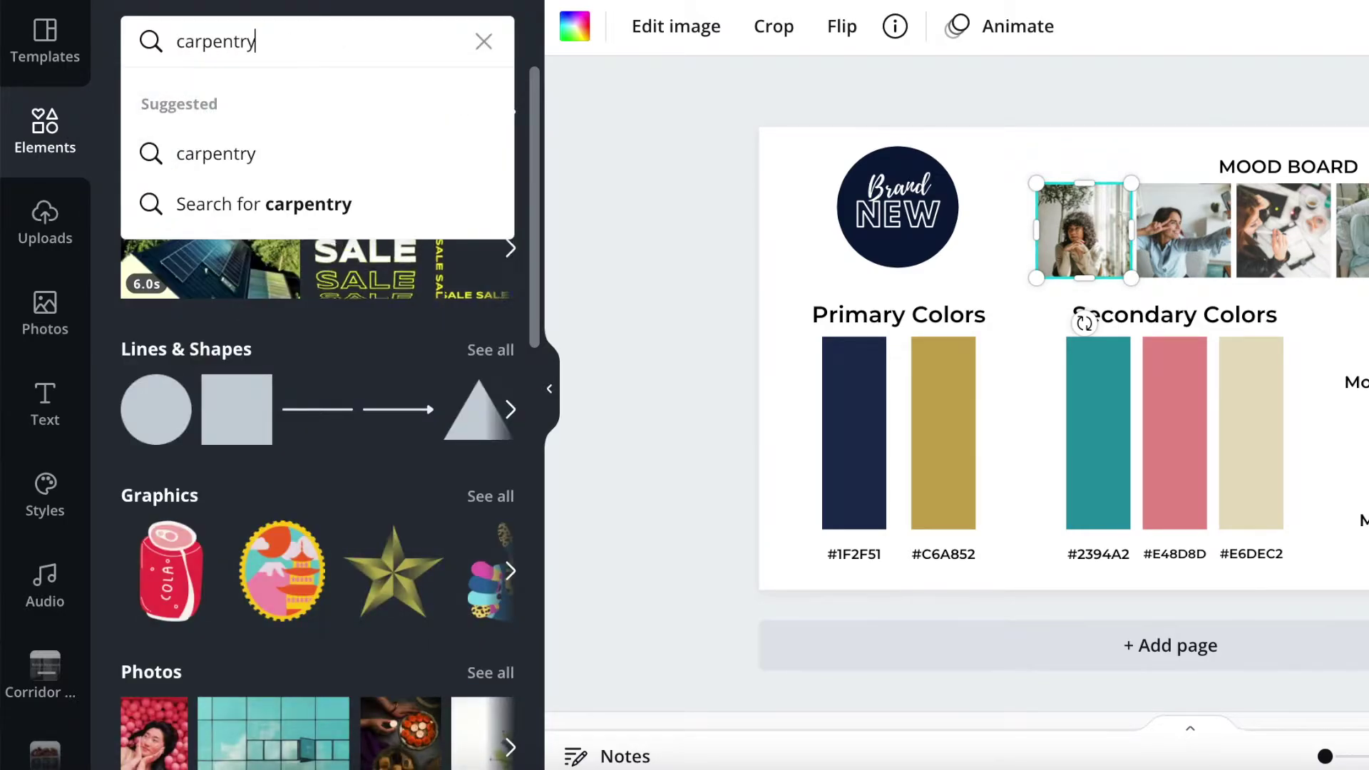
{"action": "key", "text": "Return"}
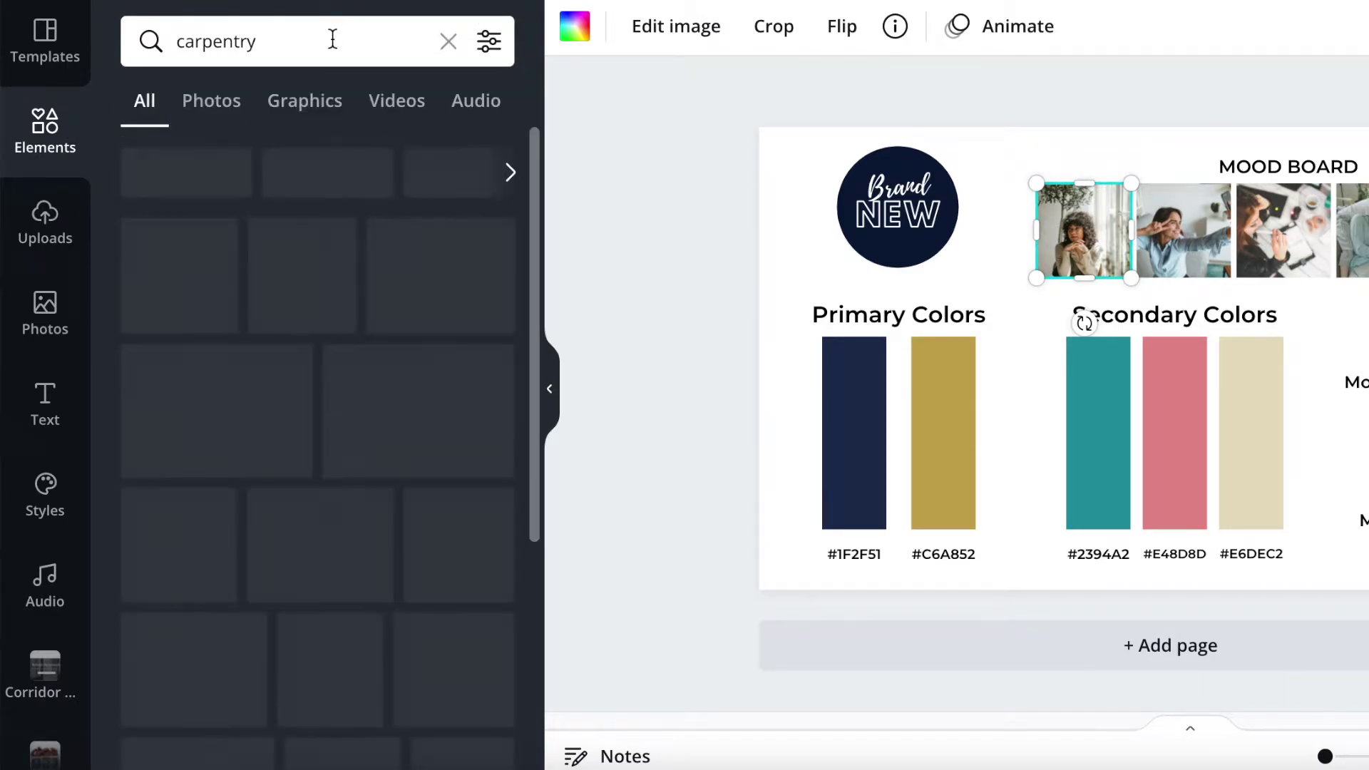
{"action": "left_click", "coordinate": [211, 100]}
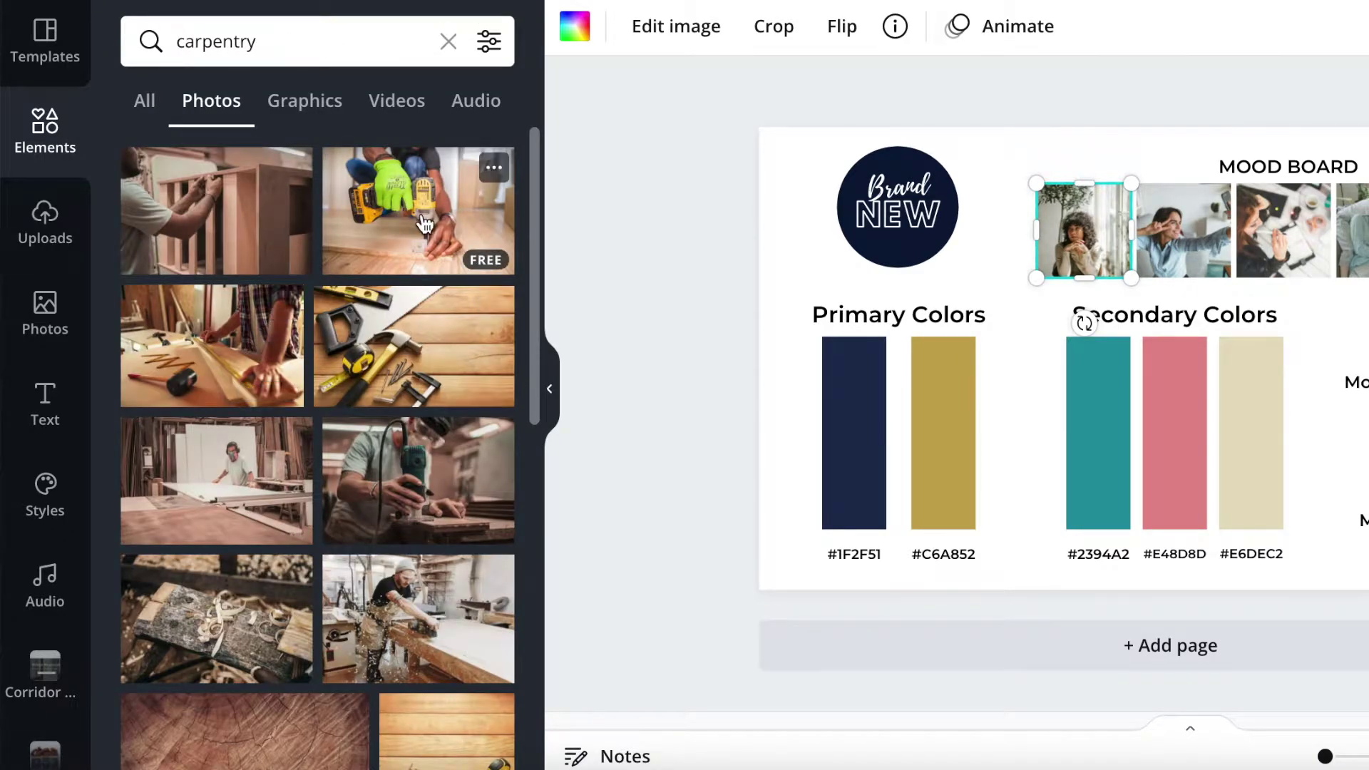
{"action": "left_click_drag", "start_coordinate": [955, 278], "coordinate": [1079, 235]}
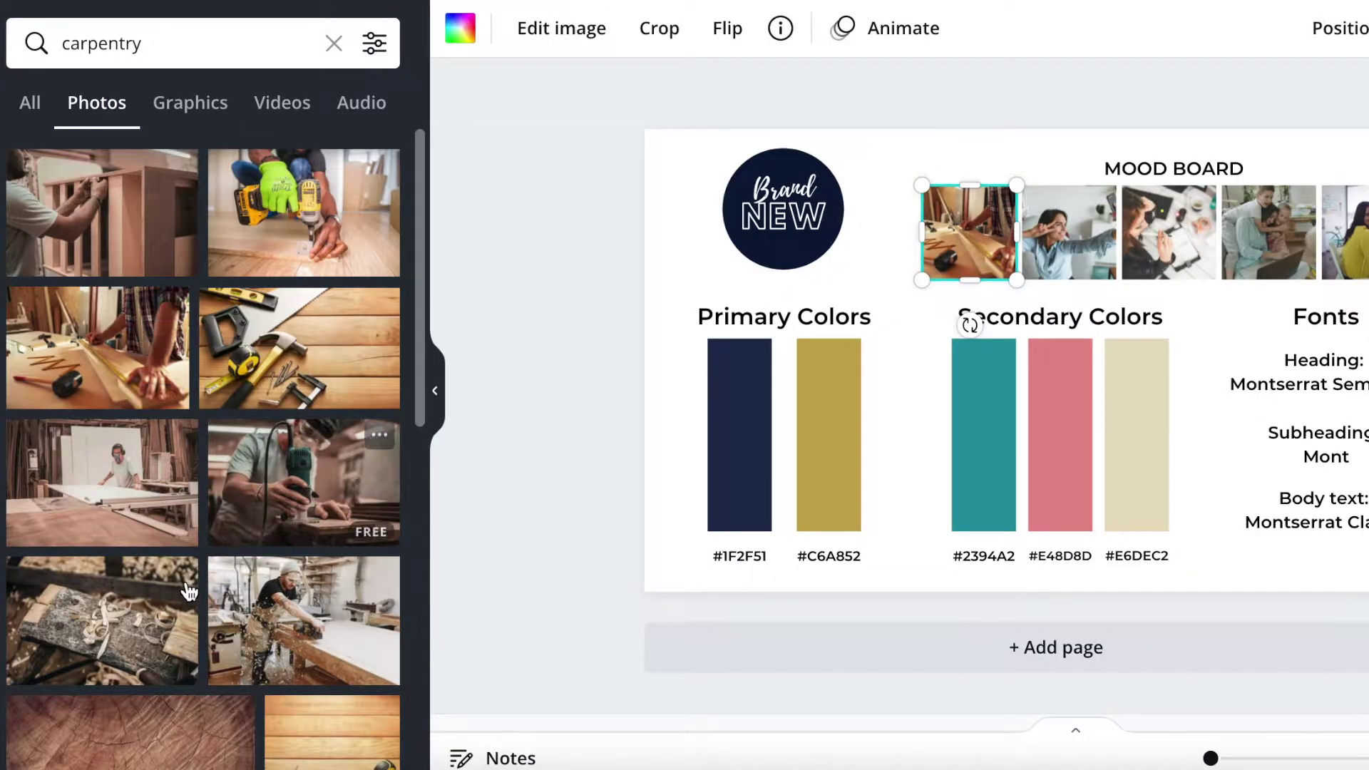
{"action": "scroll", "coordinate": [299, 607], "scroll_direction": "down", "scroll_amount": 4}
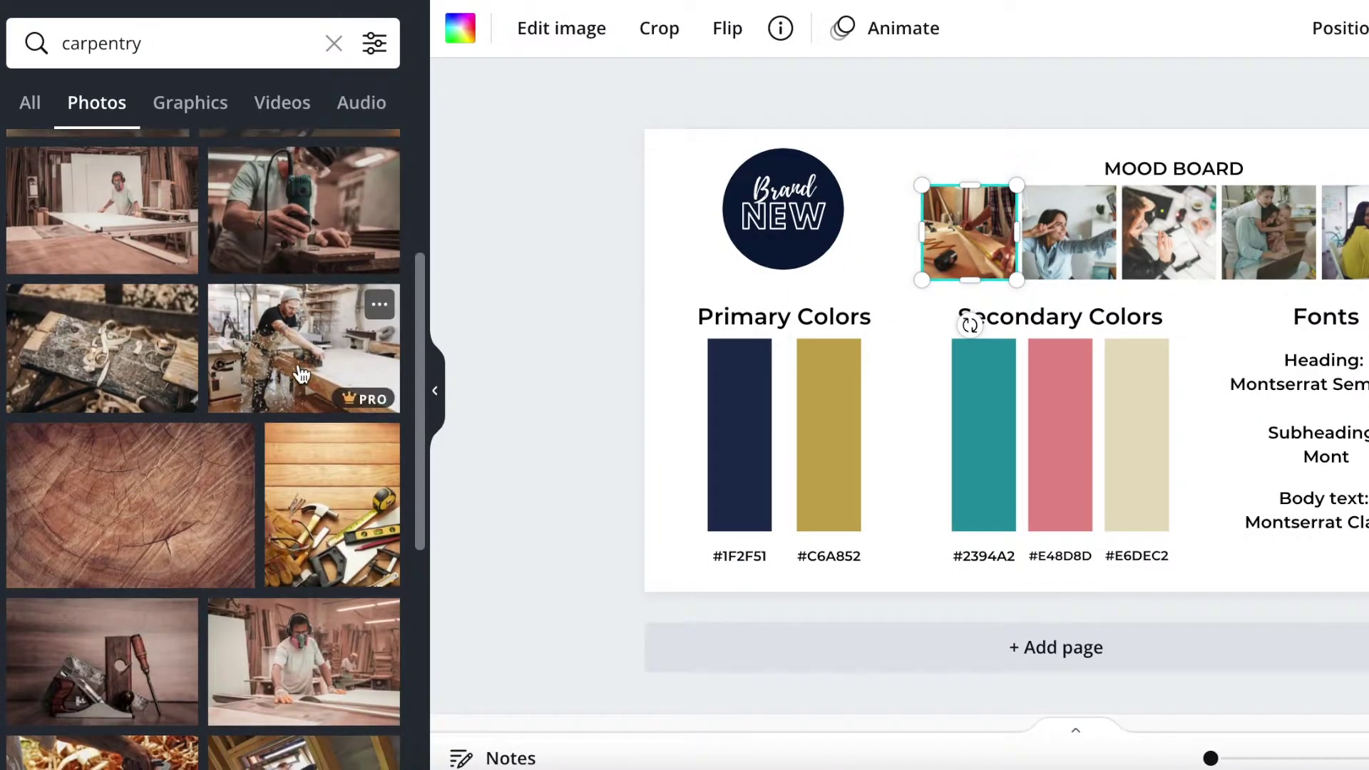
{"action": "left_click_drag", "start_coordinate": [349, 371], "coordinate": [1052, 230]}
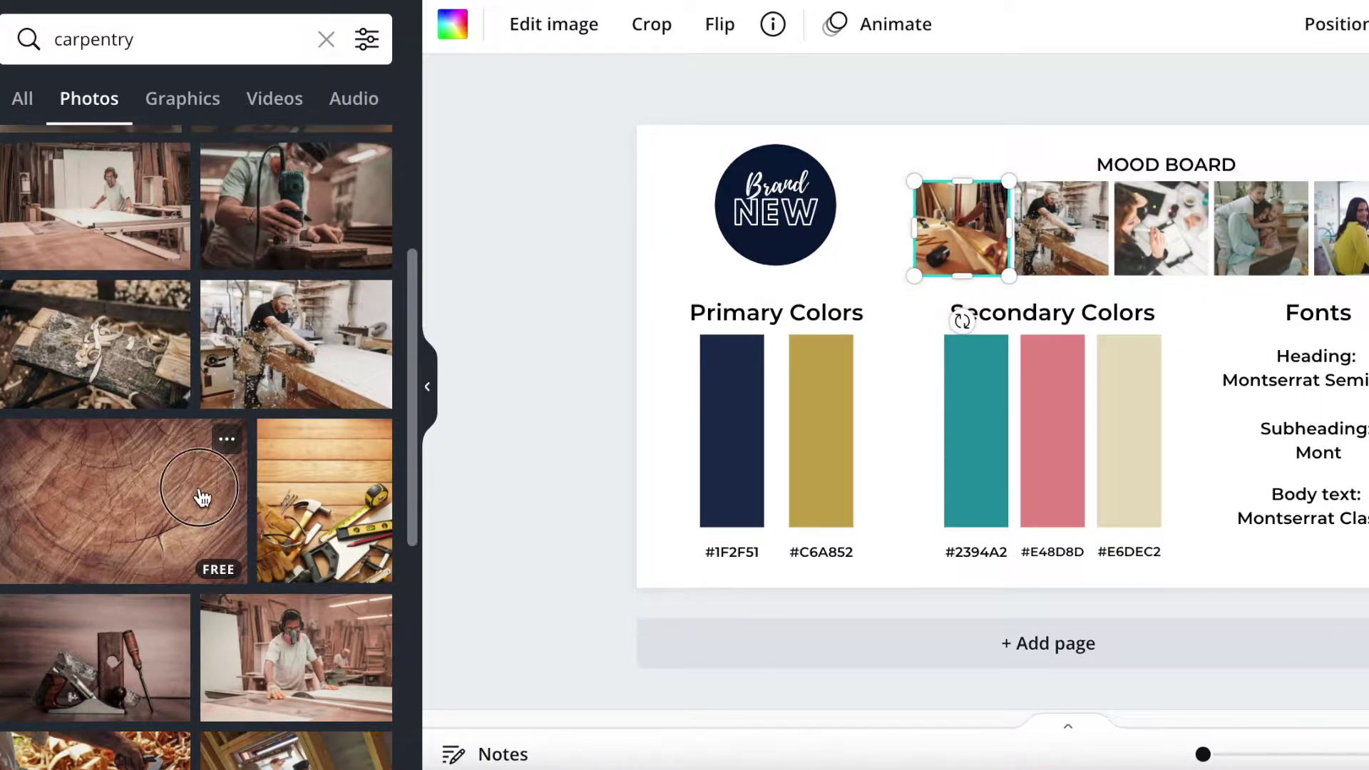
{"action": "left_click_drag", "start_coordinate": [201, 494], "coordinate": [1134, 247]}
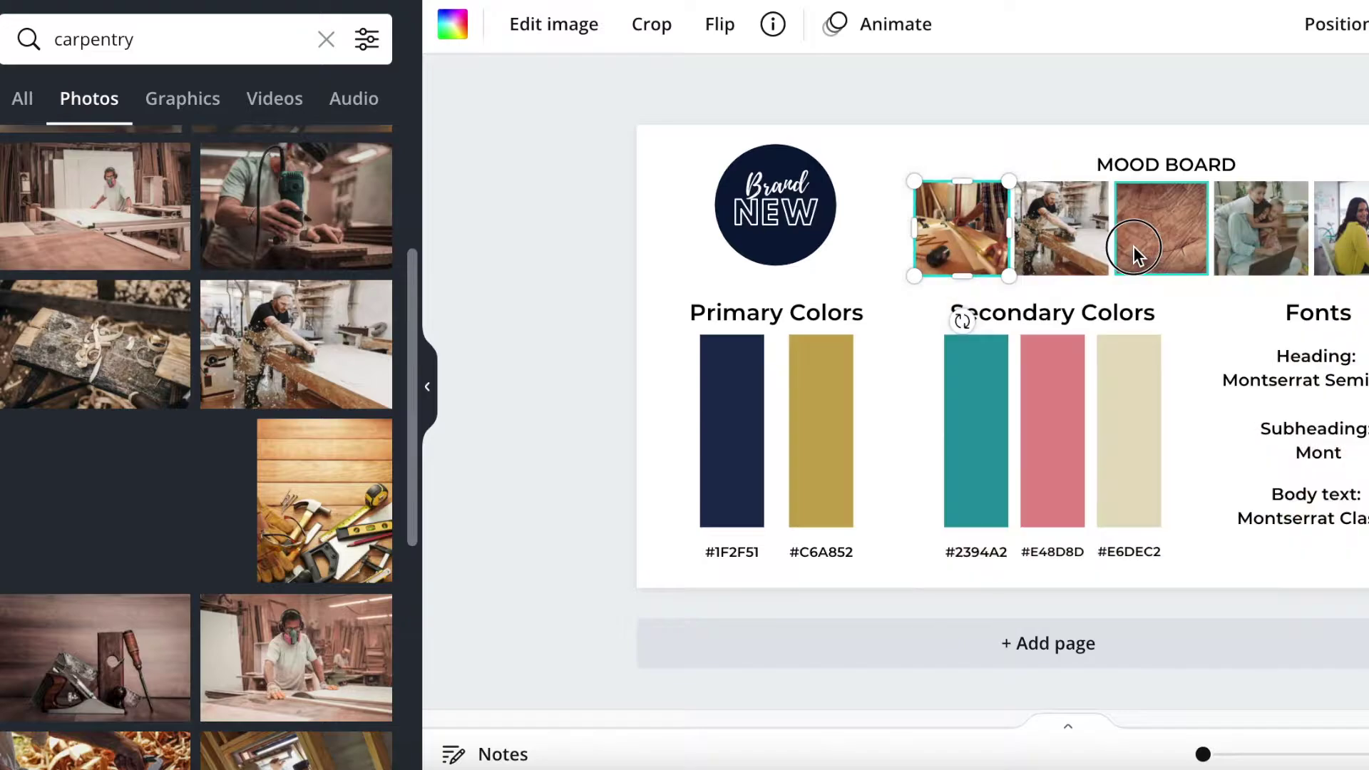
Search photos for 'barn door' and place the red barn photo in the fourth slot
{"action": "scroll", "coordinate": [185, 559], "scroll_direction": "down", "scroll_amount": 5}
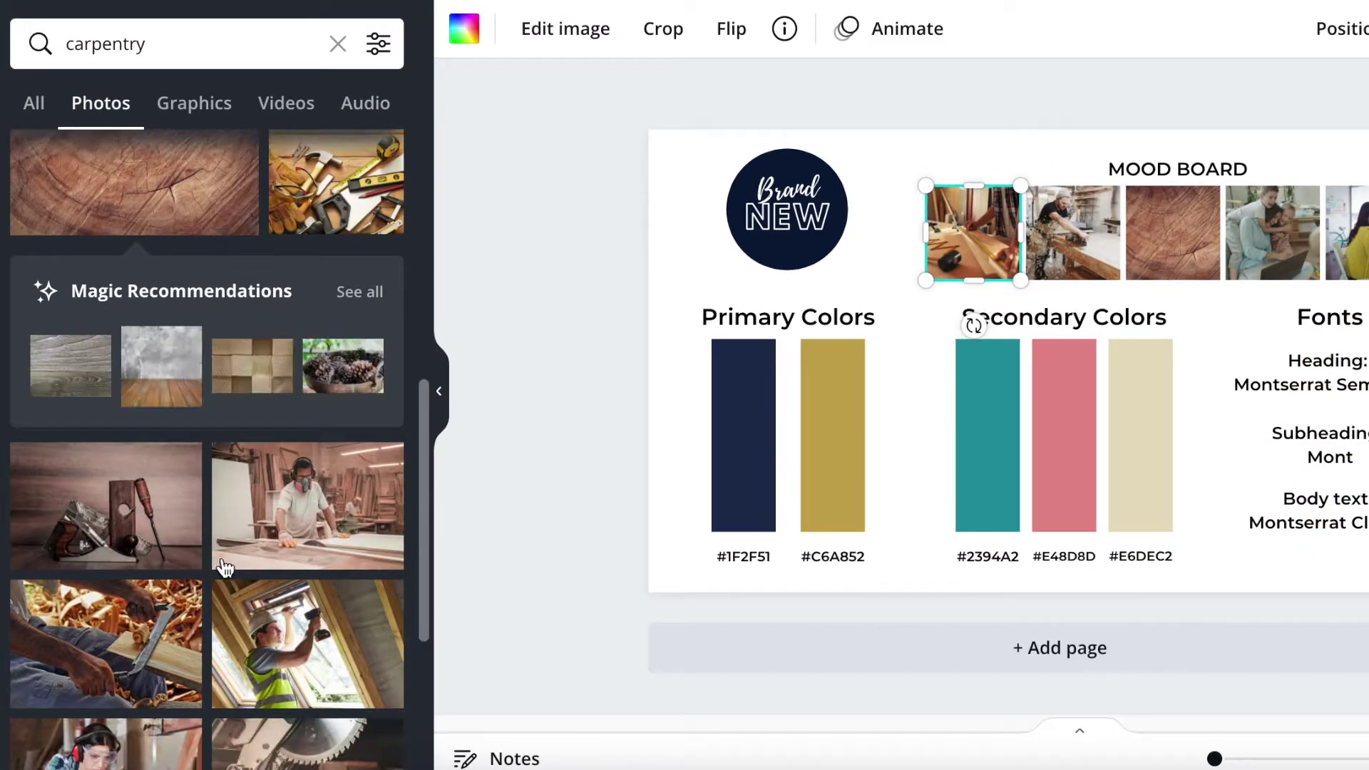
{"action": "scroll", "coordinate": [302, 565], "scroll_direction": "down", "scroll_amount": 3}
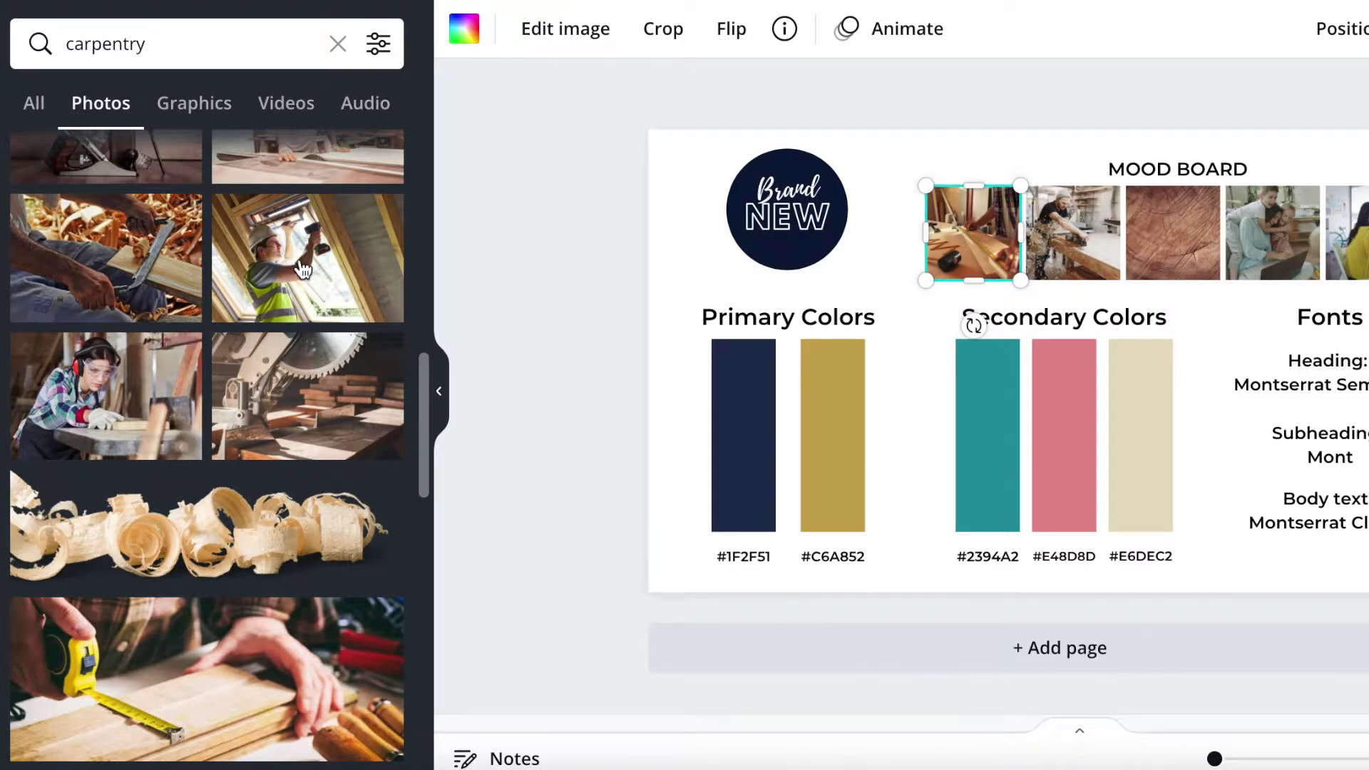
{"action": "scroll", "coordinate": [151, 445], "scroll_direction": "down", "scroll_amount": 5}
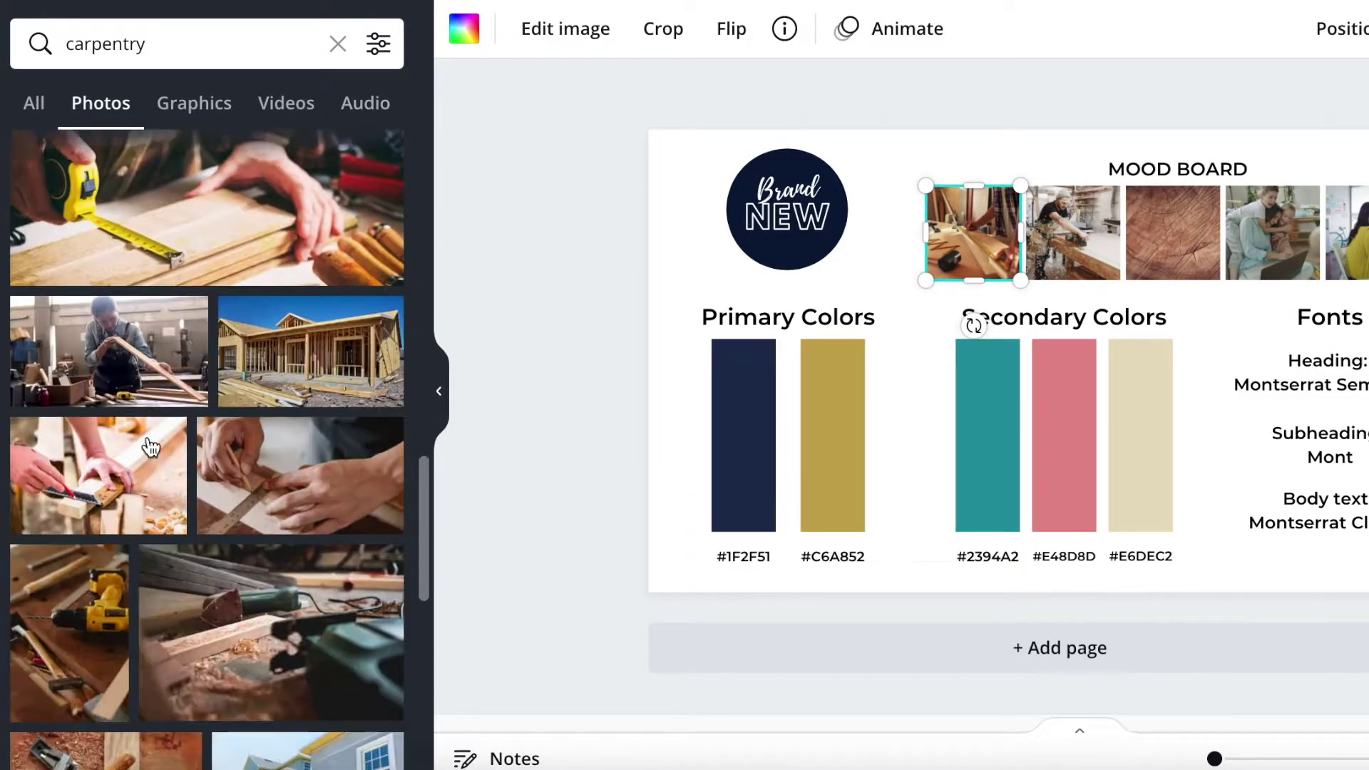
{"action": "scroll", "coordinate": [293, 479], "scroll_direction": "down", "scroll_amount": 5}
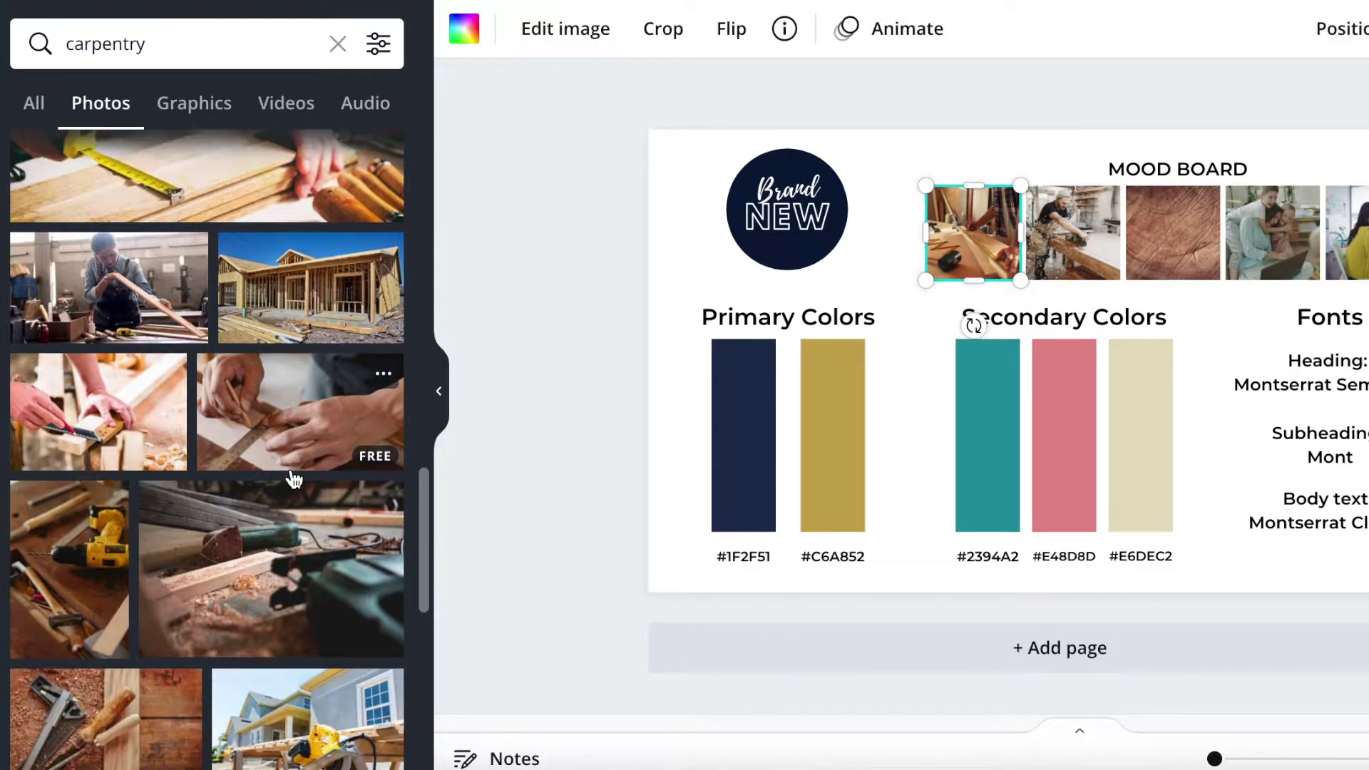
{"action": "left_click", "coordinate": [187, 55]}
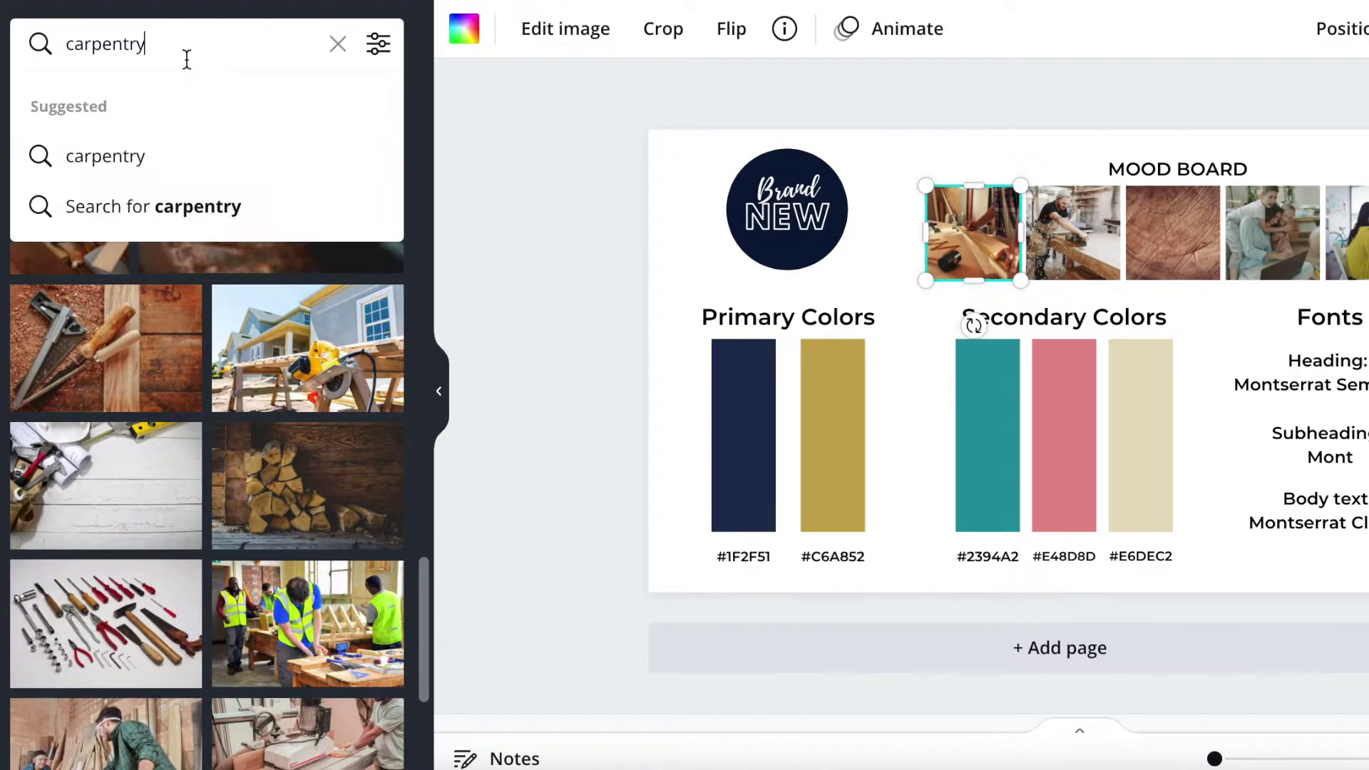
{"action": "double_click", "coordinate": [187, 59]}
{"action": "type", "text": "barn door"}
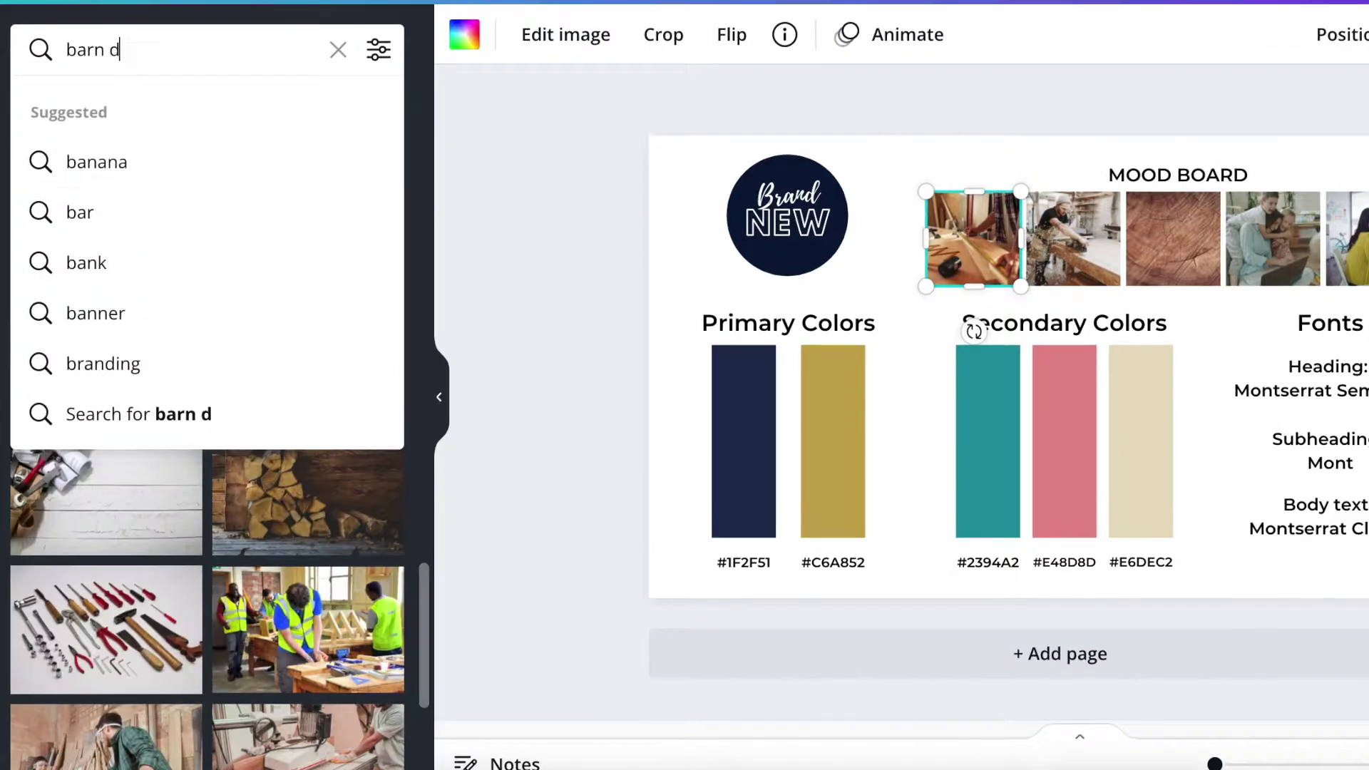
{"action": "key", "text": "Return"}
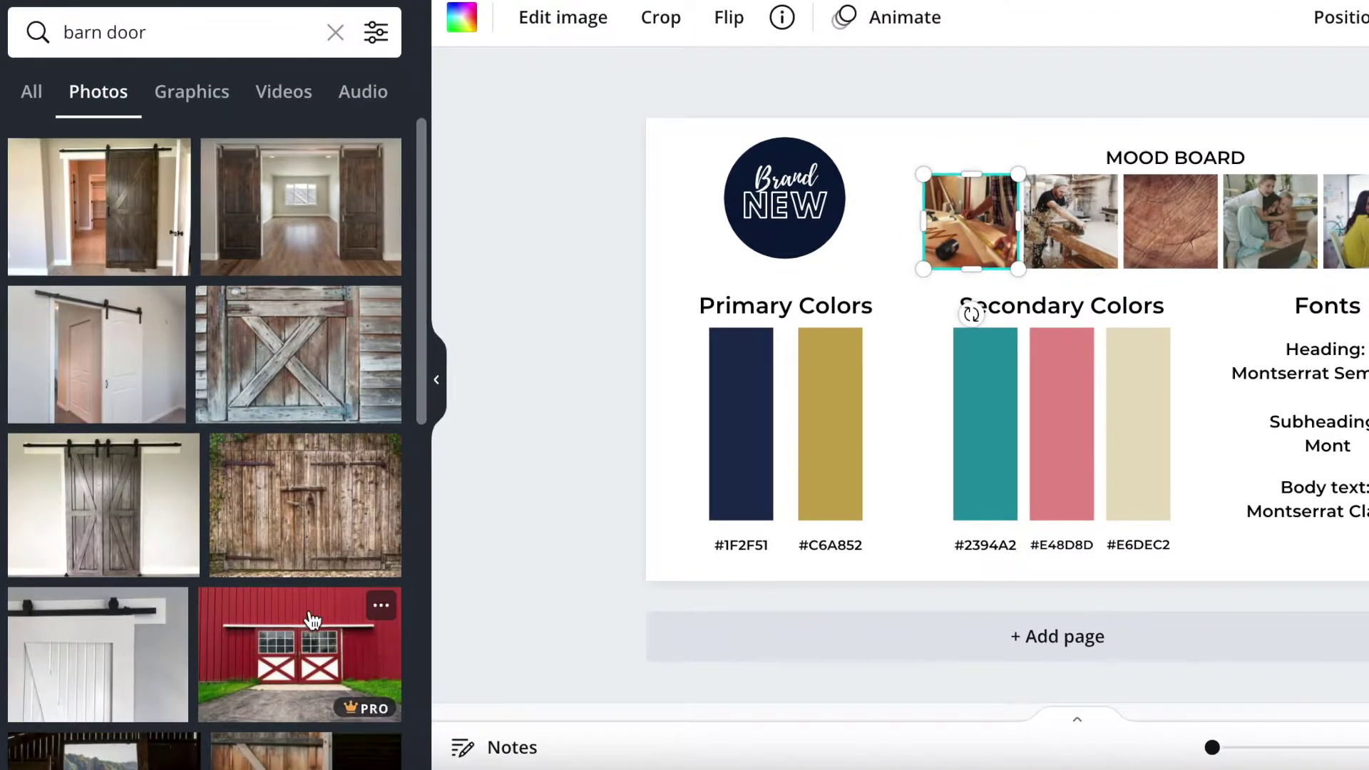
{"action": "left_click_drag", "start_coordinate": [294, 665], "coordinate": [1249, 241]}
{"action": "scroll", "coordinate": [162, 473], "scroll_direction": "down", "scroll_amount": 5}
Recolour the first primary swatch to dark green #1F320A using a custom colour
{"action": "left_click", "coordinate": [750, 375]}
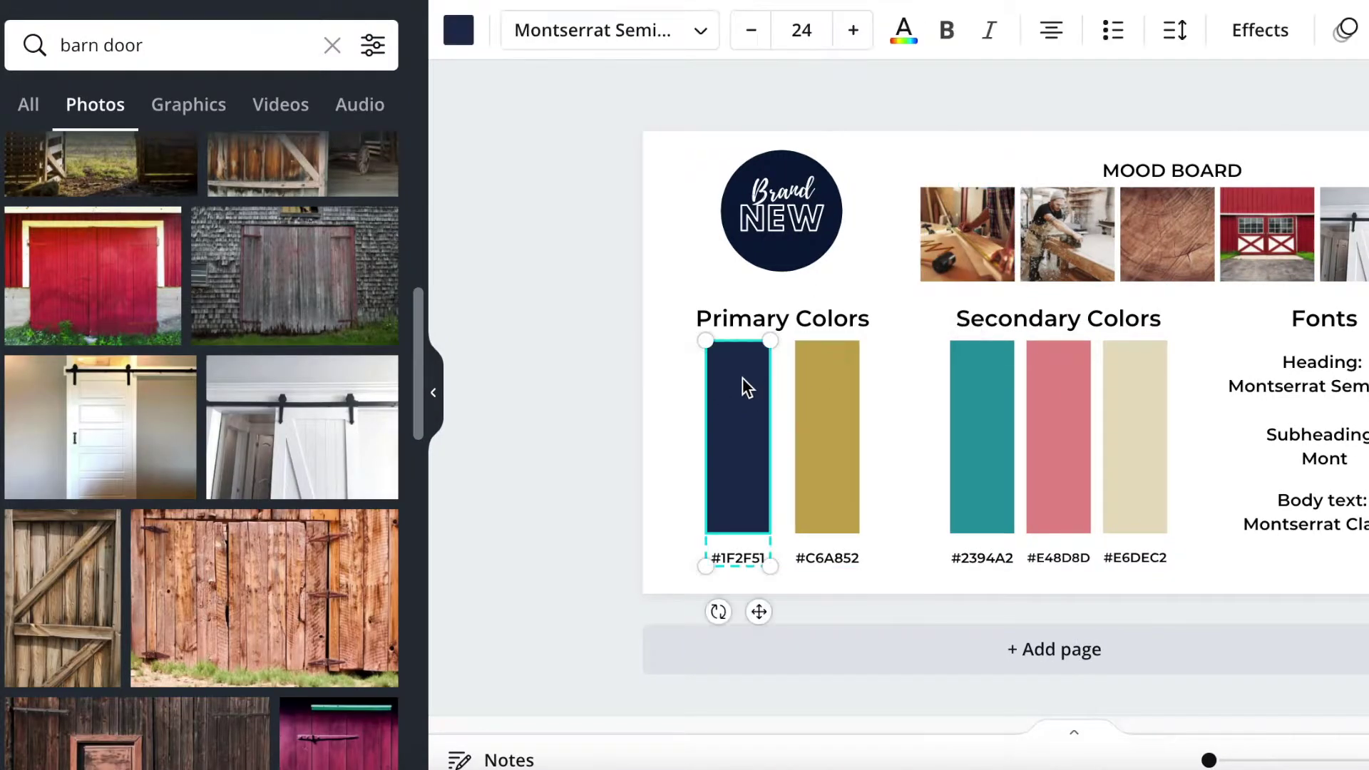
{"action": "left_click", "coordinate": [464, 39]}
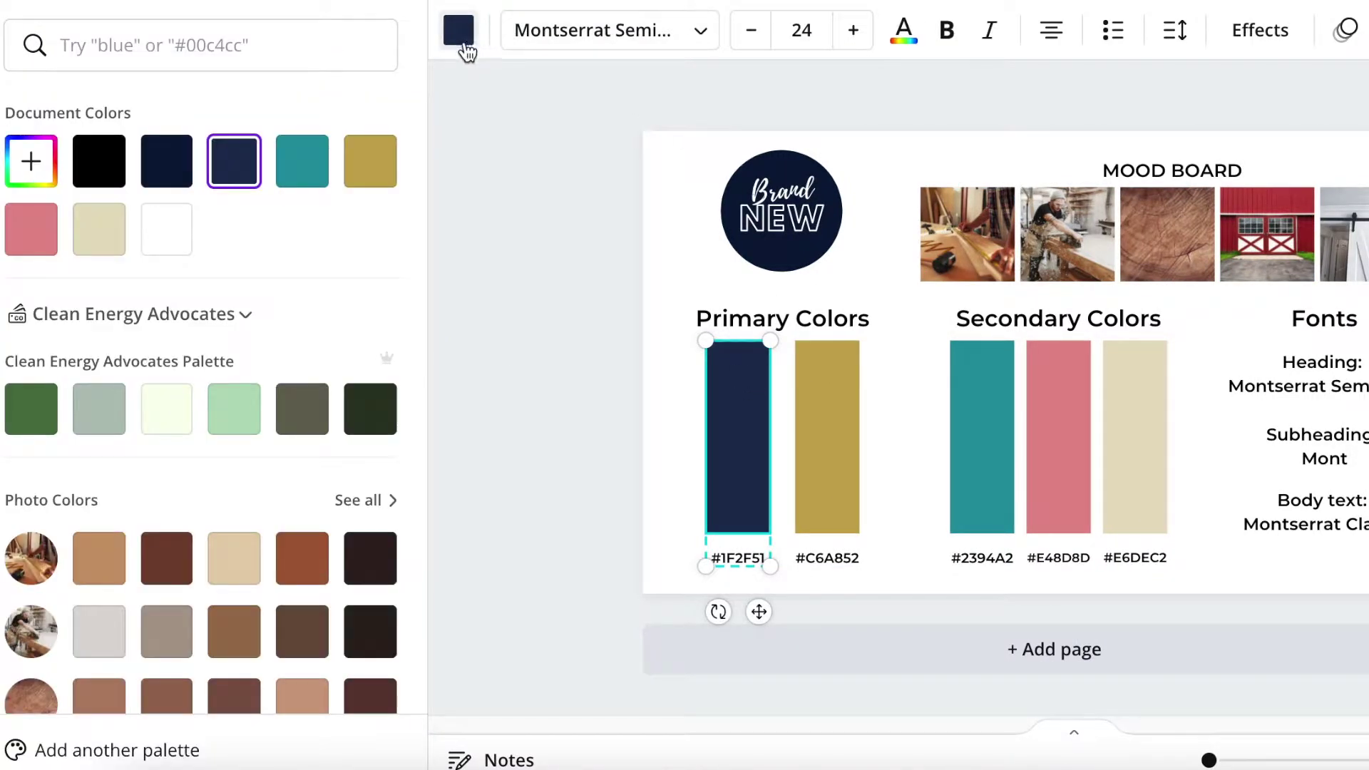
{"action": "scroll", "coordinate": [134, 535], "scroll_direction": "down", "scroll_amount": 5}
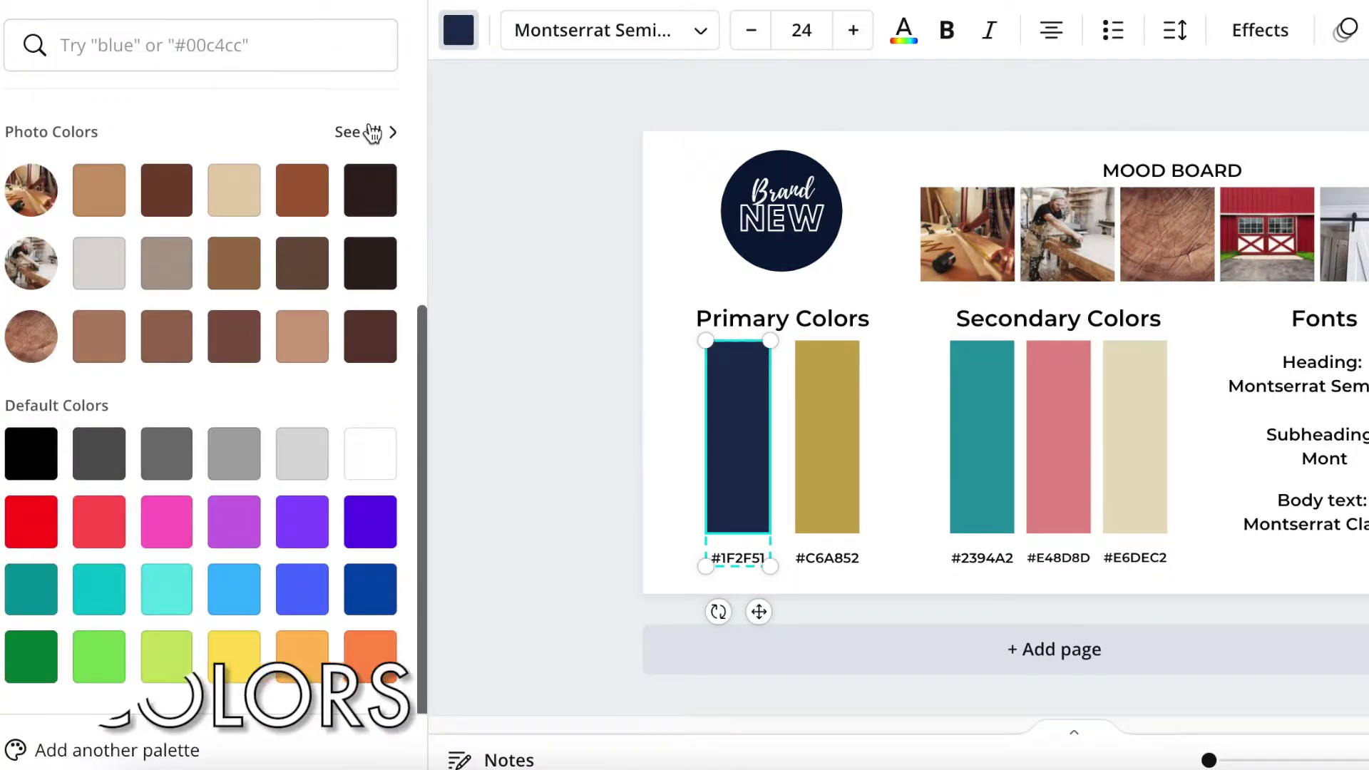
{"action": "left_click", "coordinate": [372, 133]}
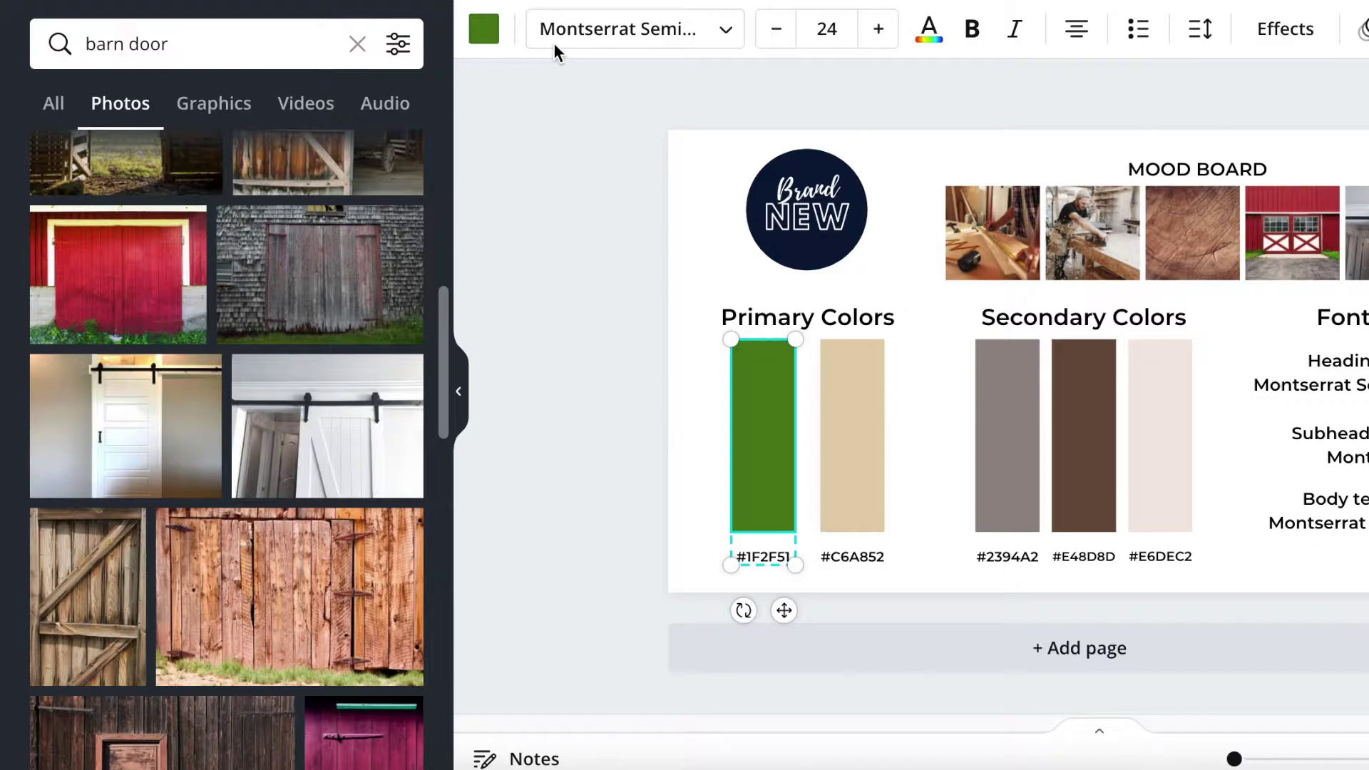
{"action": "left_click", "coordinate": [483, 28]}
{"action": "left_click", "coordinate": [68, 163]}
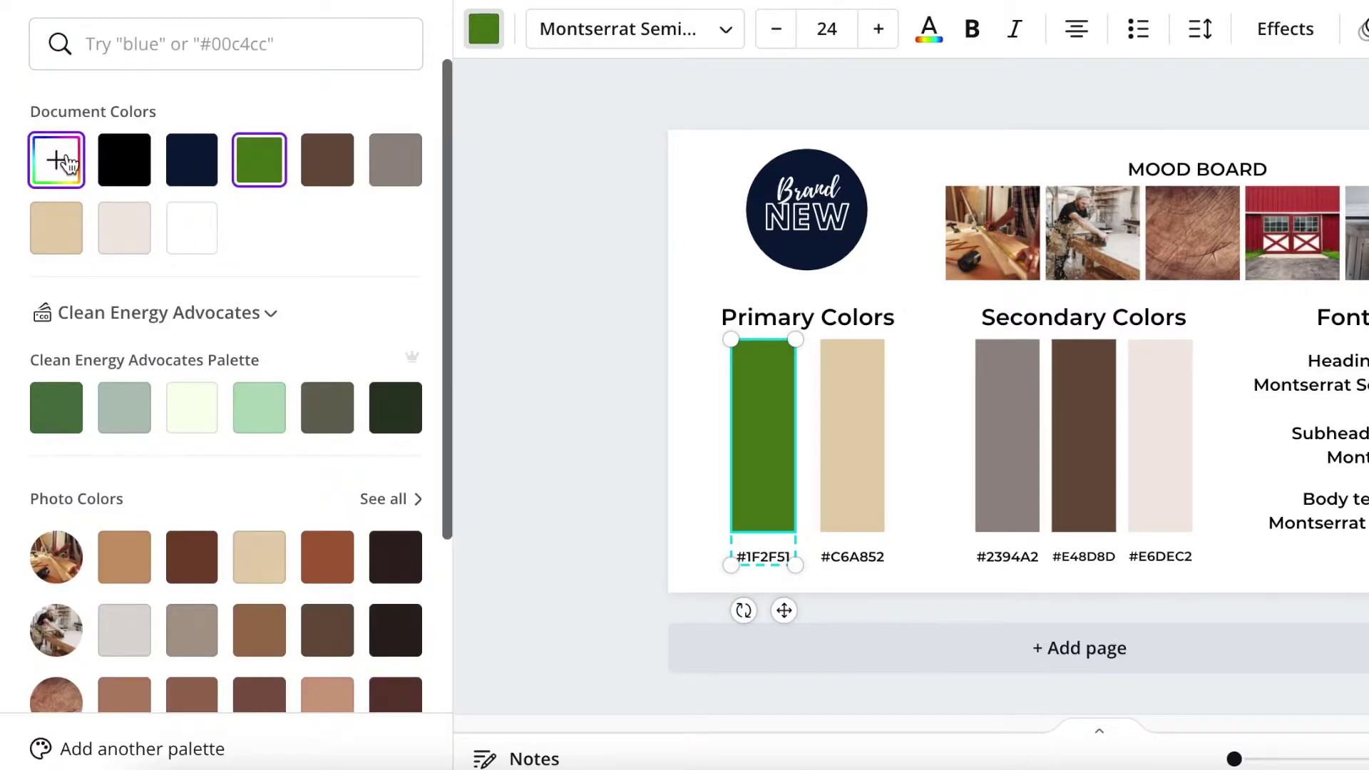
{"action": "left_click_drag", "start_coordinate": [324, 290], "coordinate": [324, 331]}
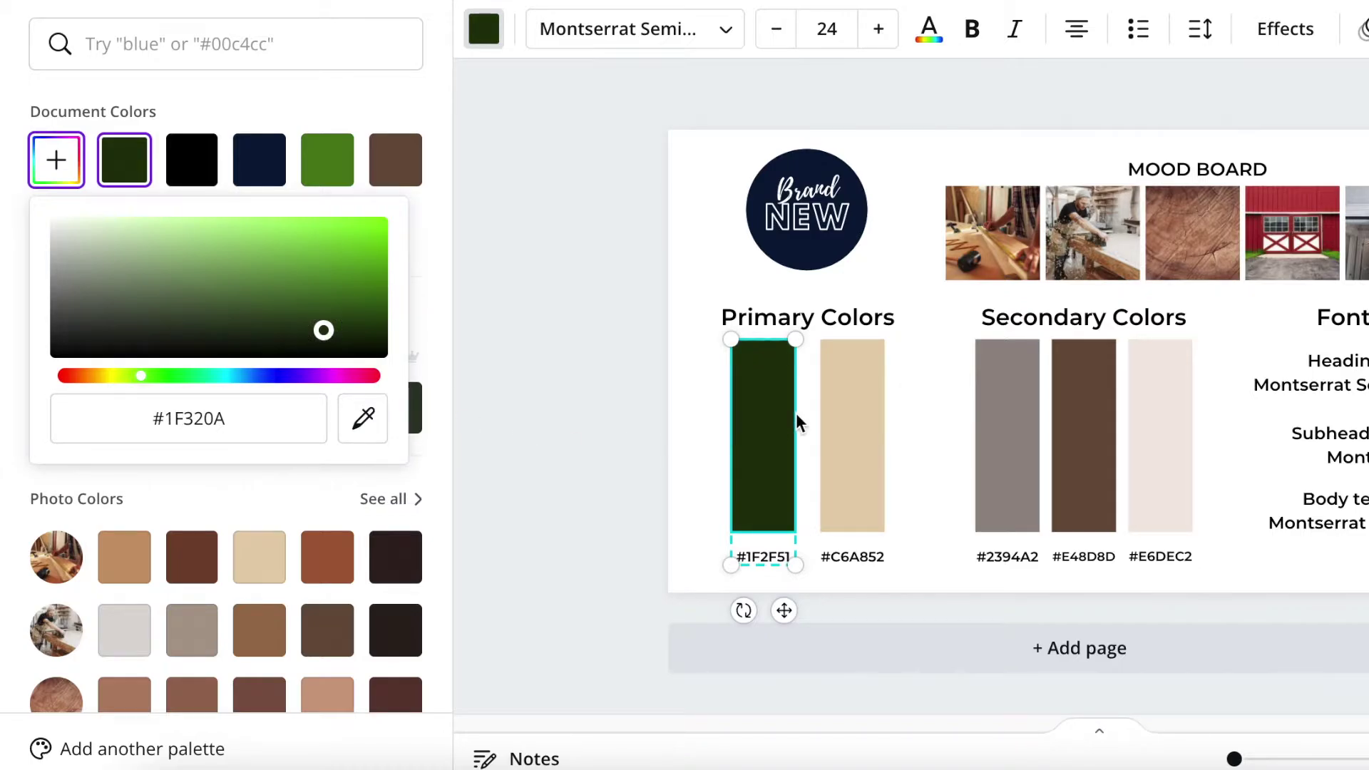
Select the tan second primary swatch, briefly opening and dismissing the photo search filters
{"action": "left_click", "coordinate": [858, 421]}
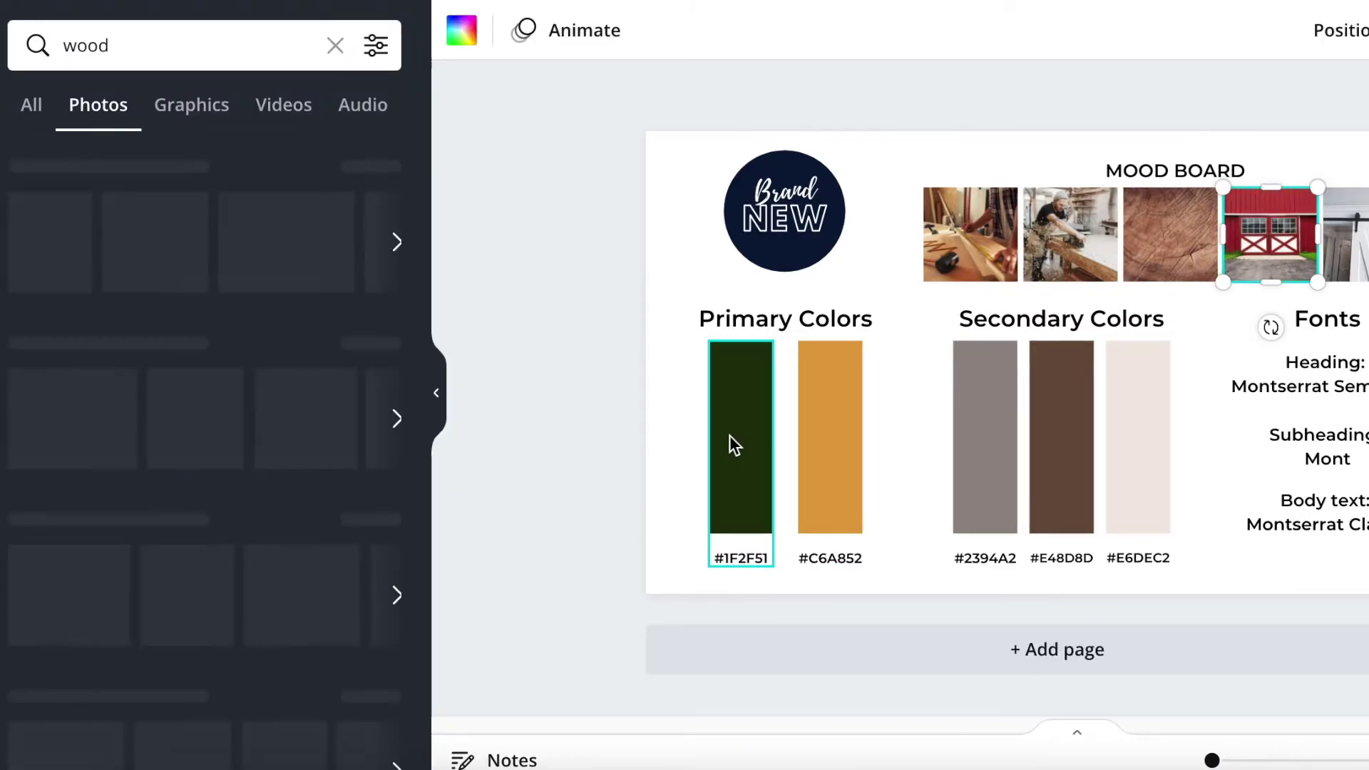
{"action": "left_click", "coordinate": [376, 46]}
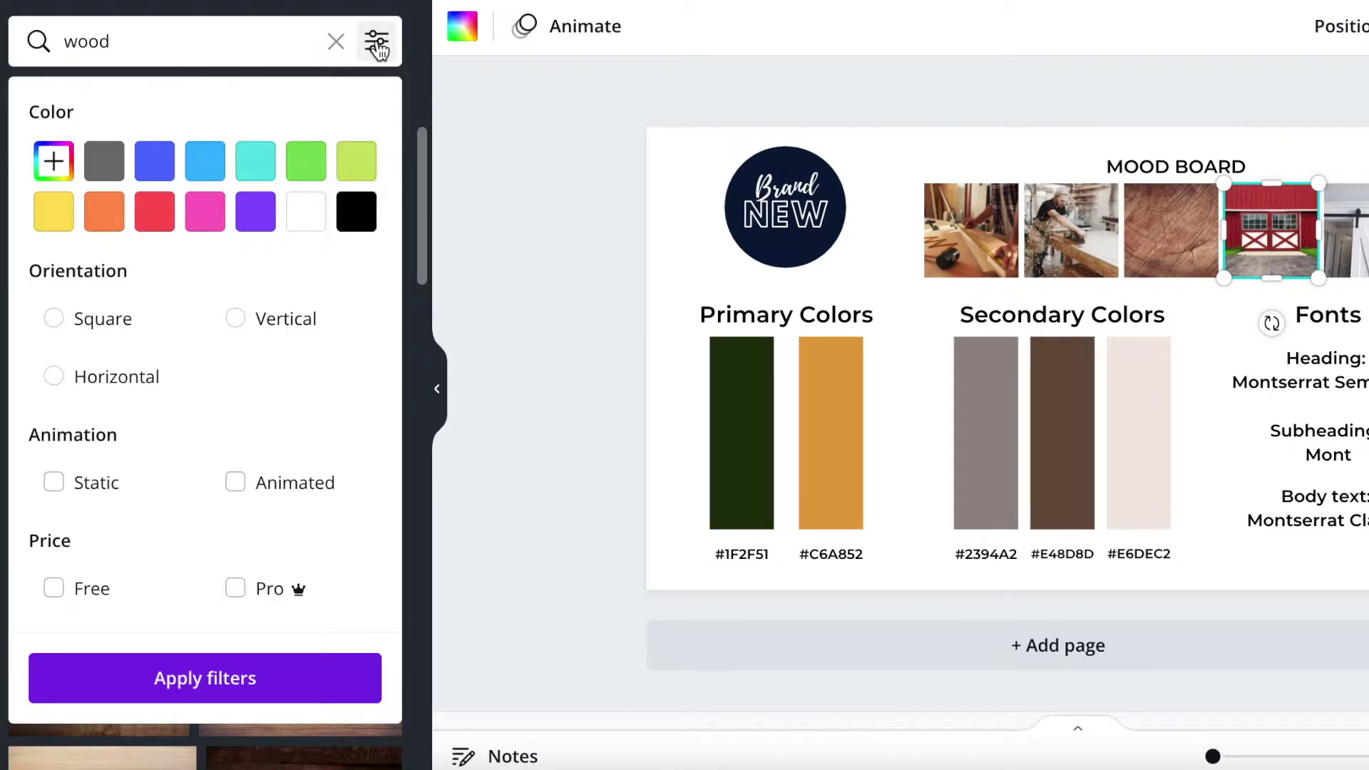
{"action": "left_click", "coordinate": [757, 435]}
{"action": "left_click", "coordinate": [852, 432]}
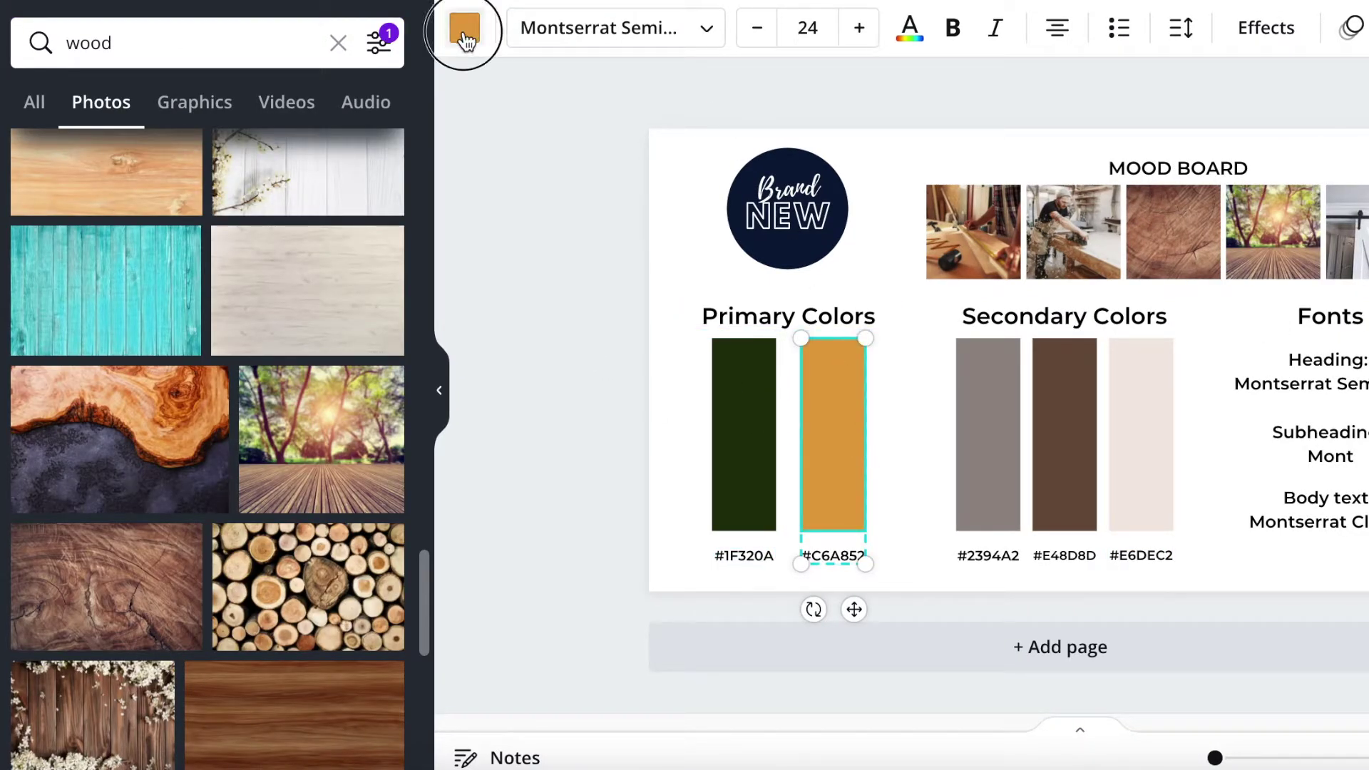
Read the orange (#E1A242) and grey (#968C87) swatch hex codes and edit their labels
{"action": "left_click", "coordinate": [464, 35]}
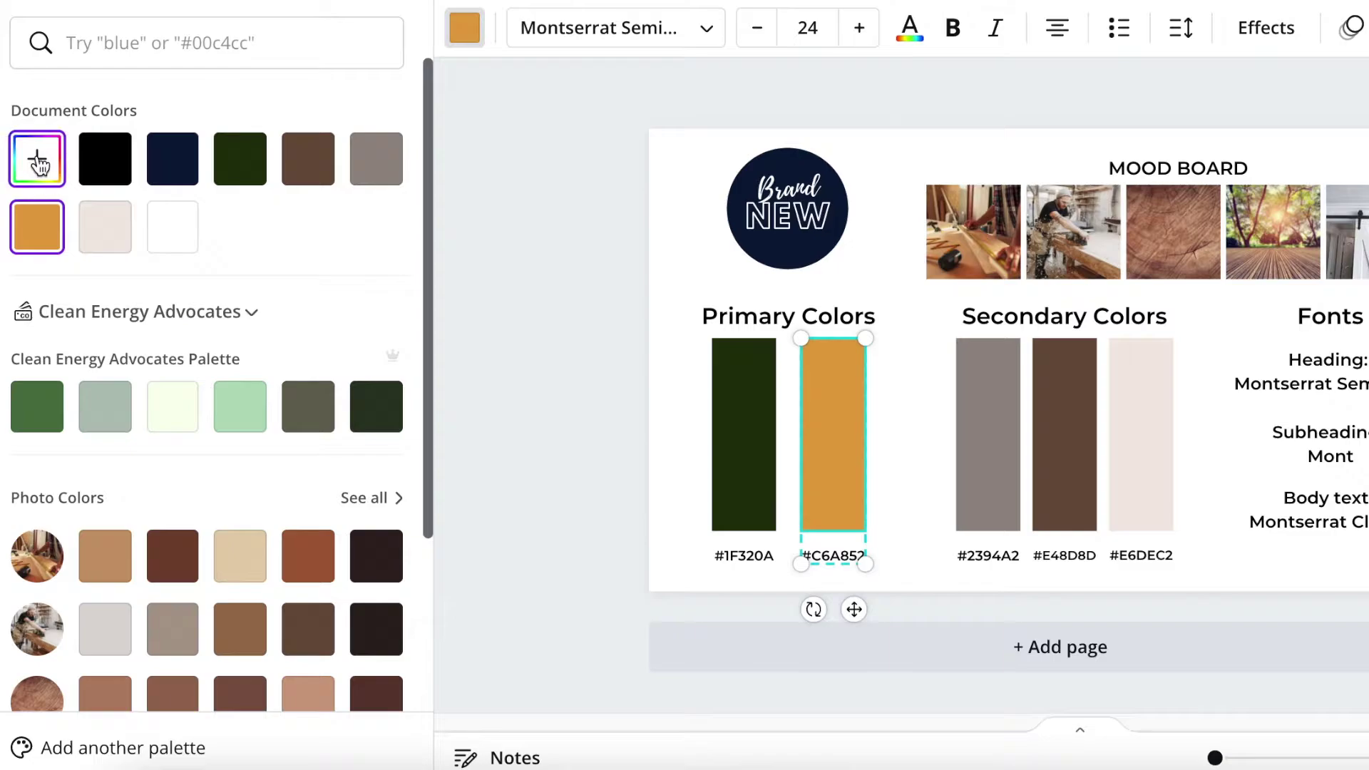
{"action": "left_click", "coordinate": [38, 160]}
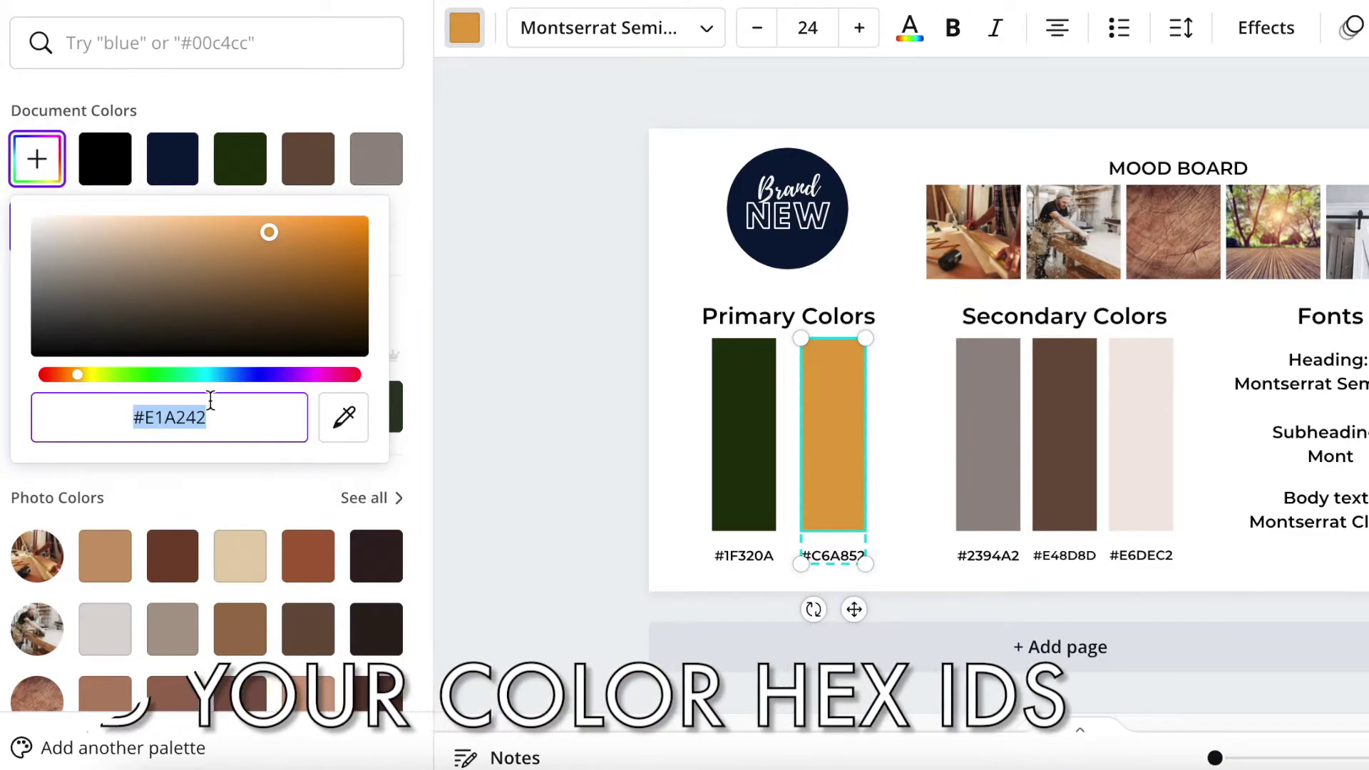
{"action": "double_click", "coordinate": [831, 560]}
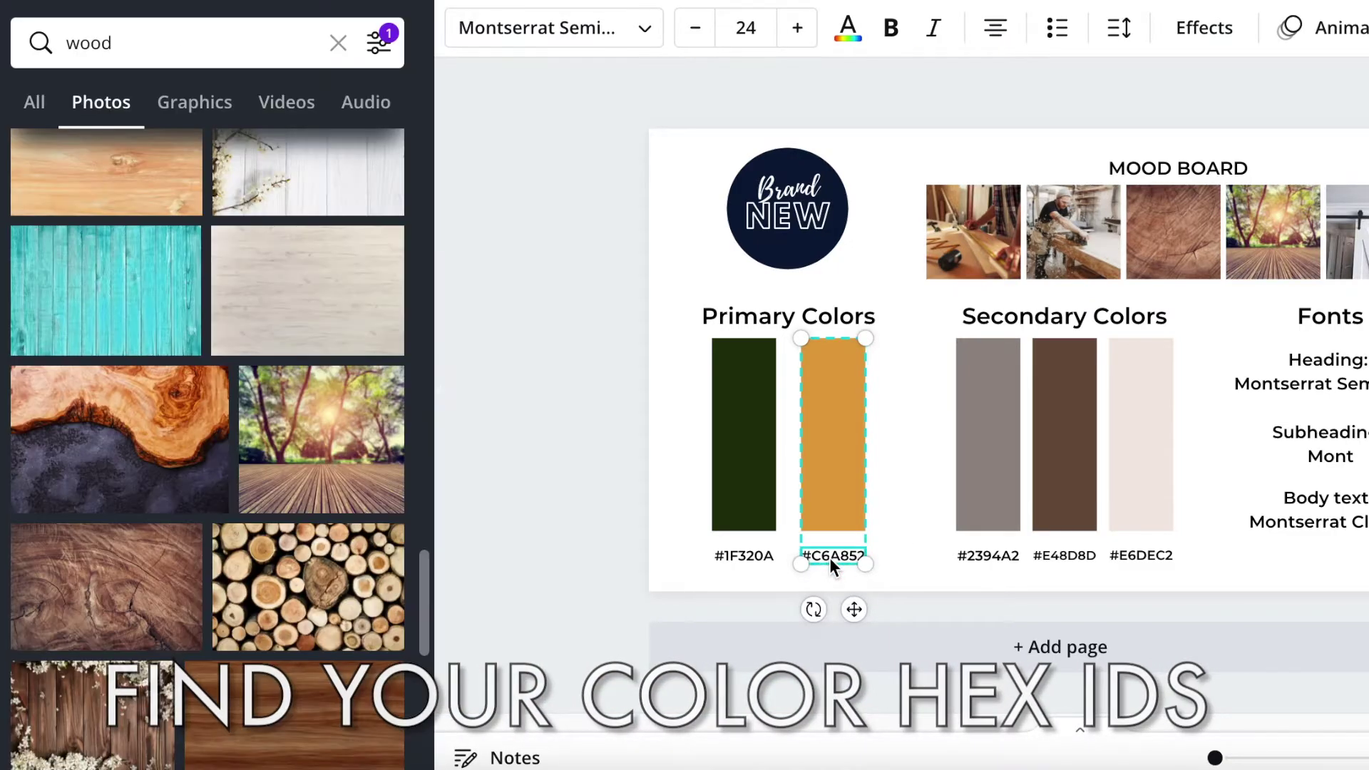
{"action": "left_click", "coordinate": [984, 497]}
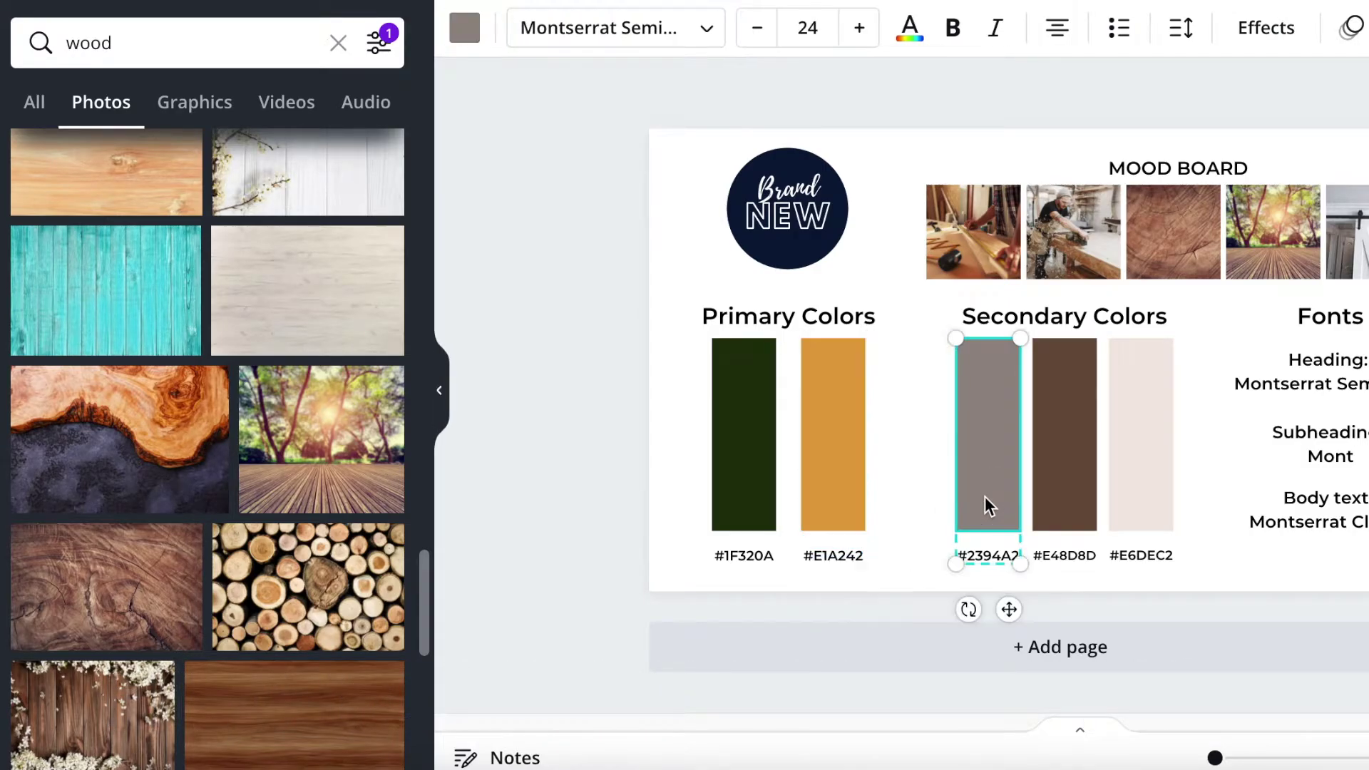
{"action": "left_click", "coordinate": [465, 28]}
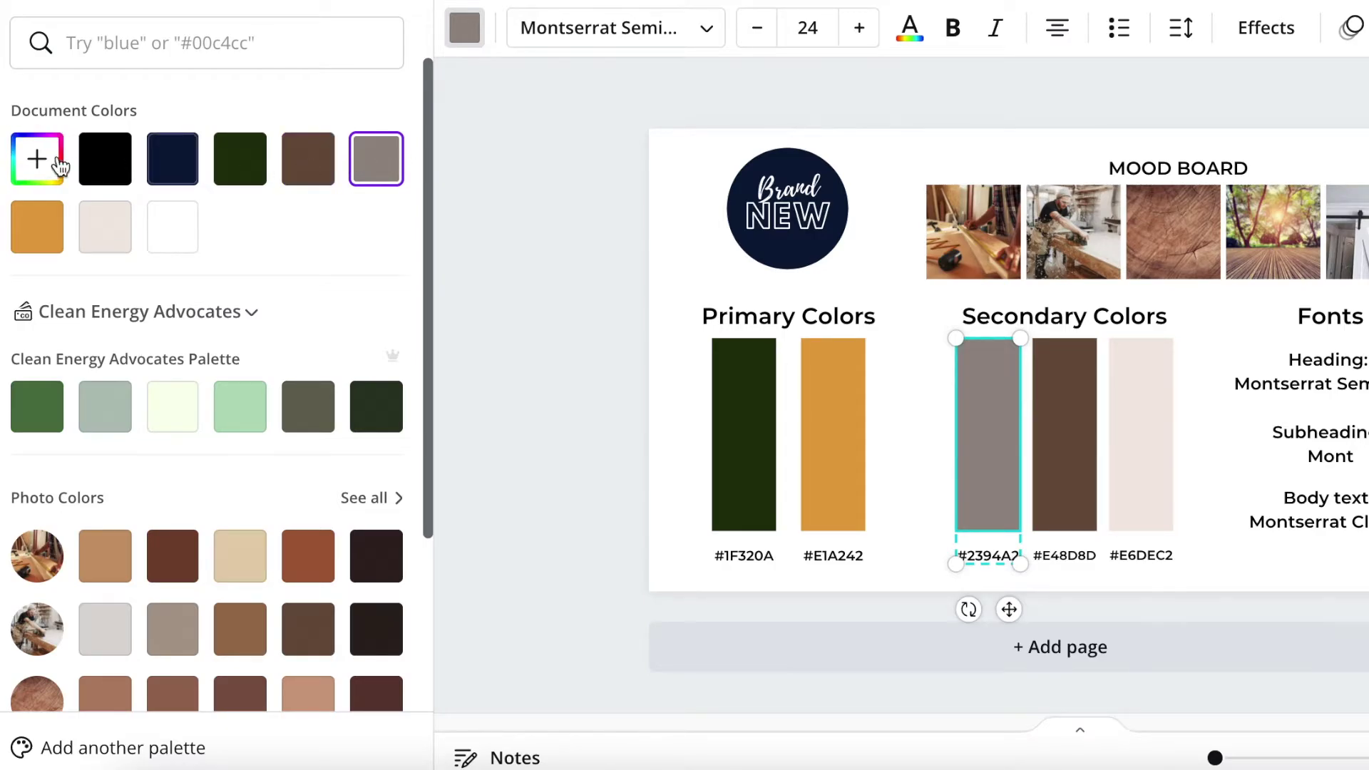
{"action": "left_click", "coordinate": [34, 166]}
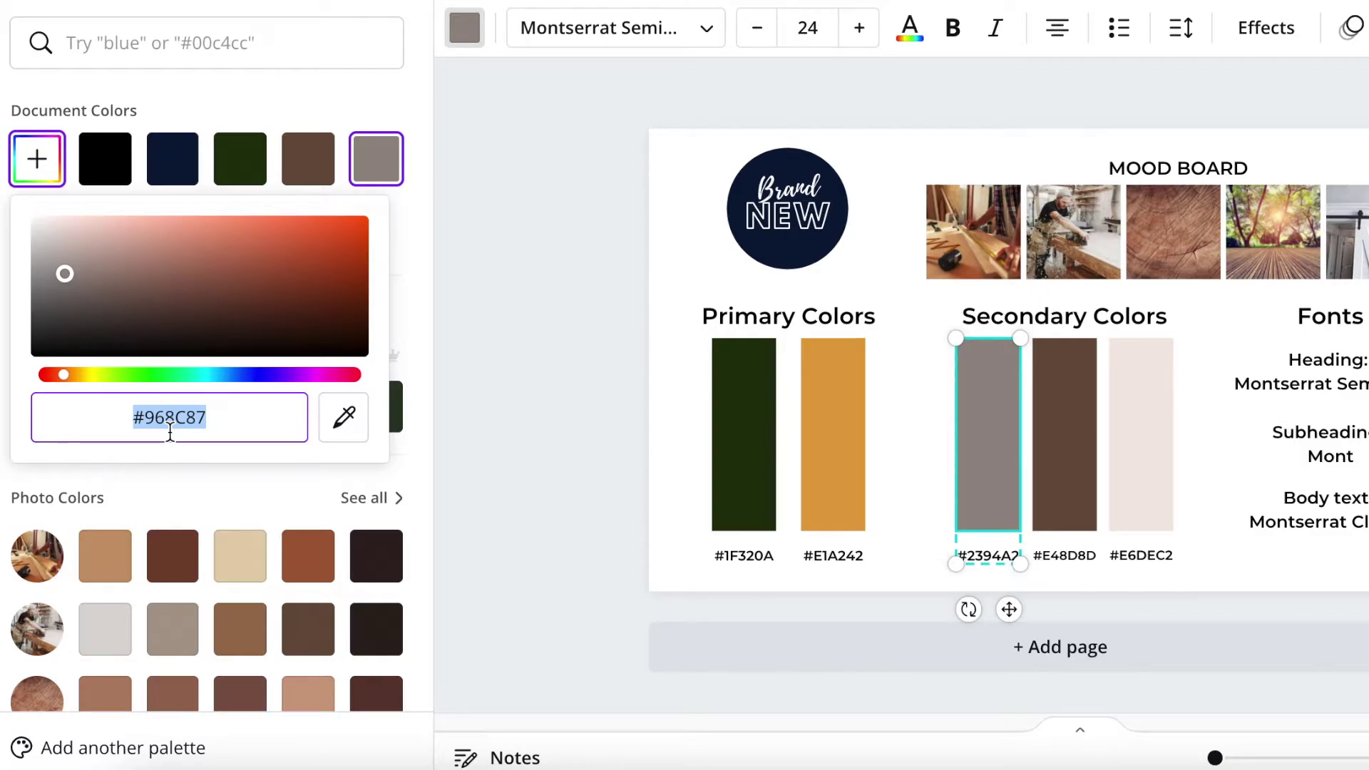
{"action": "left_click", "coordinate": [991, 558]}
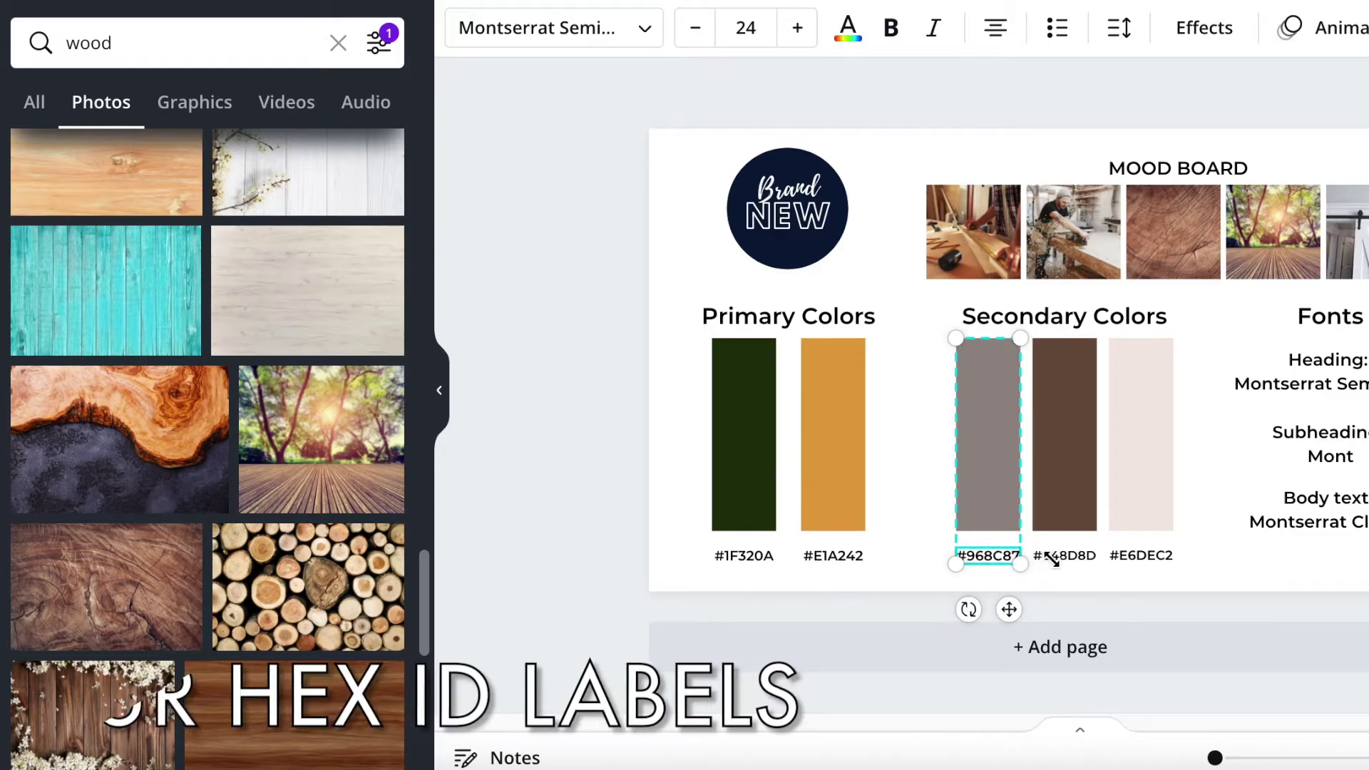
Paste the brown swatch's hex code #6B513E into its label
{"action": "left_click", "coordinate": [1059, 477]}
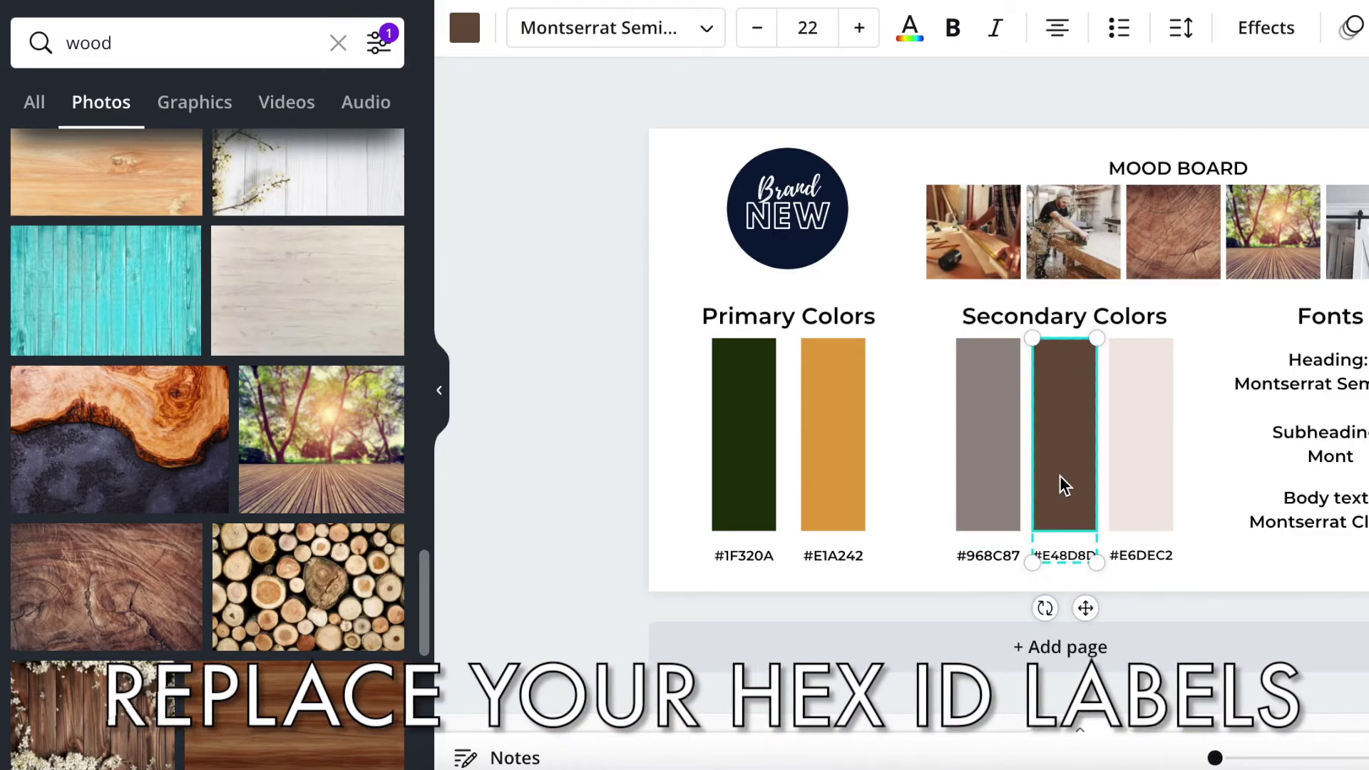
{"action": "left_click", "coordinate": [464, 41]}
{"action": "key", "text": "ctrl+c"}
{"action": "triple_click", "coordinate": [1064, 554]}
{"action": "key", "text": "ctrl+v"}
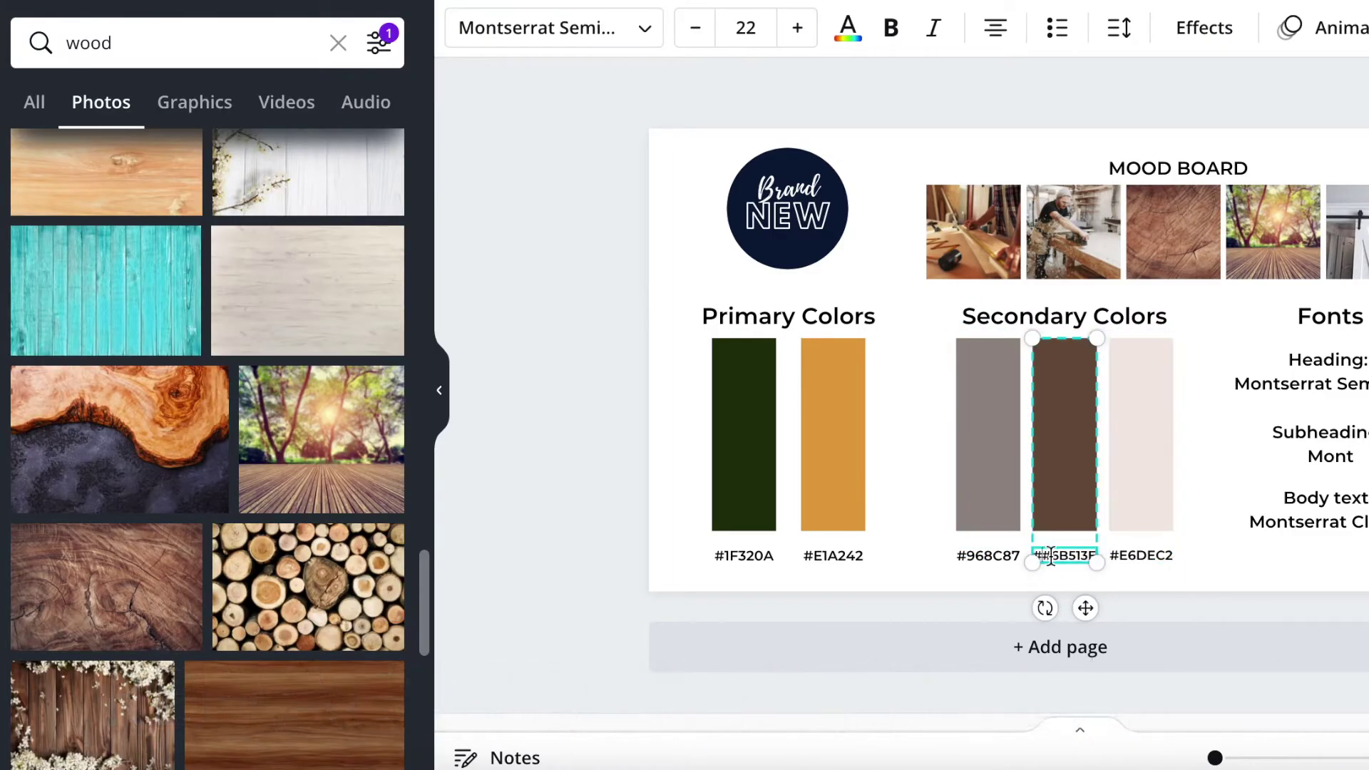
Paste the blush swatch's hex code #F1E9E3 into its label
{"action": "left_click", "coordinate": [1141, 554]}
{"action": "left_click", "coordinate": [465, 28]}
{"action": "key", "text": "ctrl+c"}
{"action": "triple_click", "coordinate": [1141, 555]}
{"action": "key", "text": "ctrl+v"}
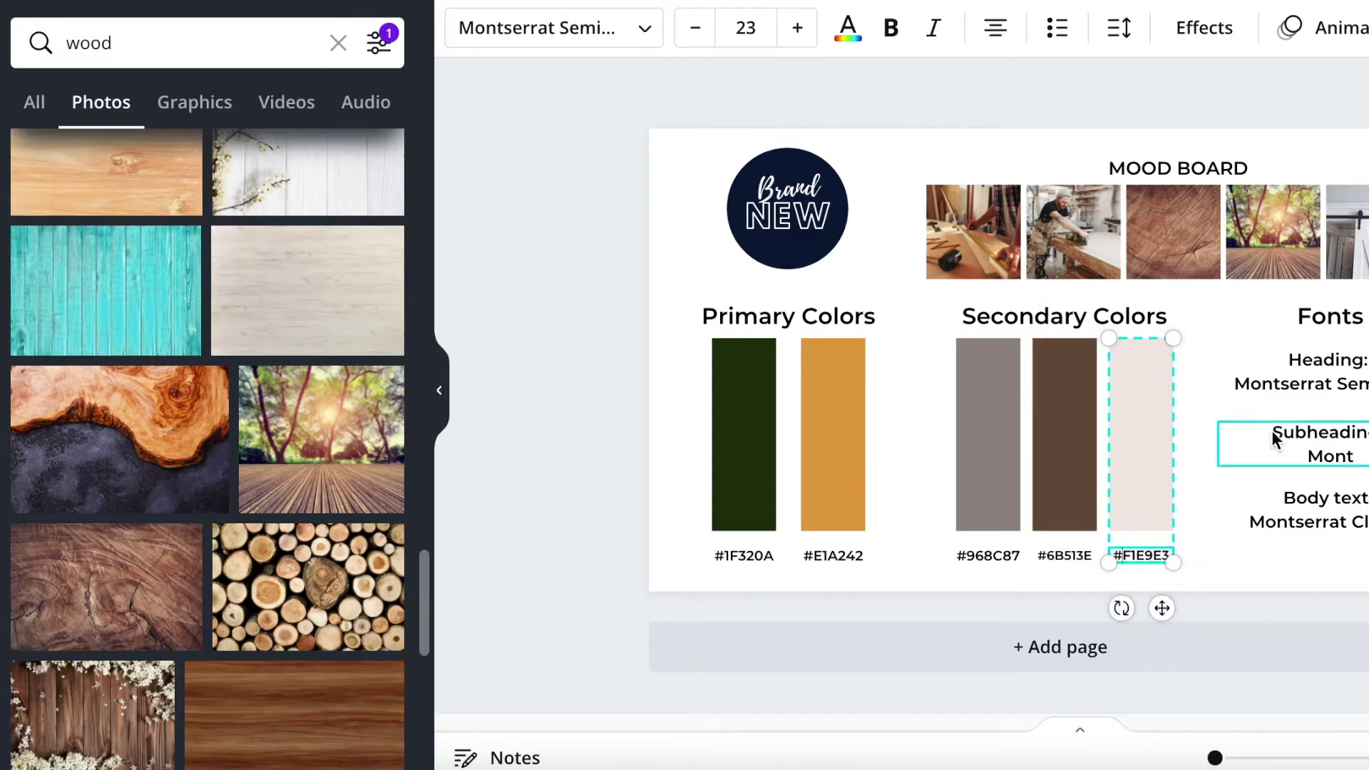
{"action": "left_click", "coordinate": [1284, 370]}
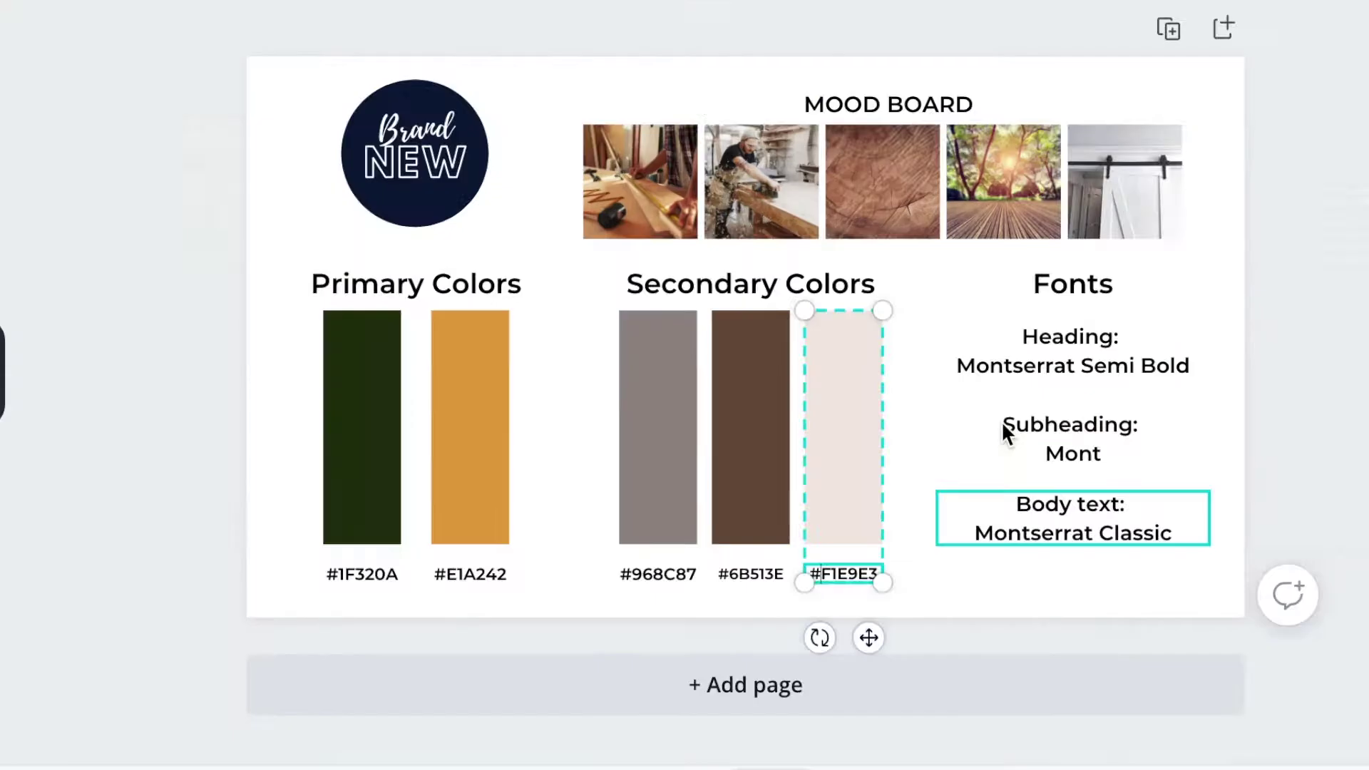
{"action": "left_click", "coordinate": [1271, 429]}
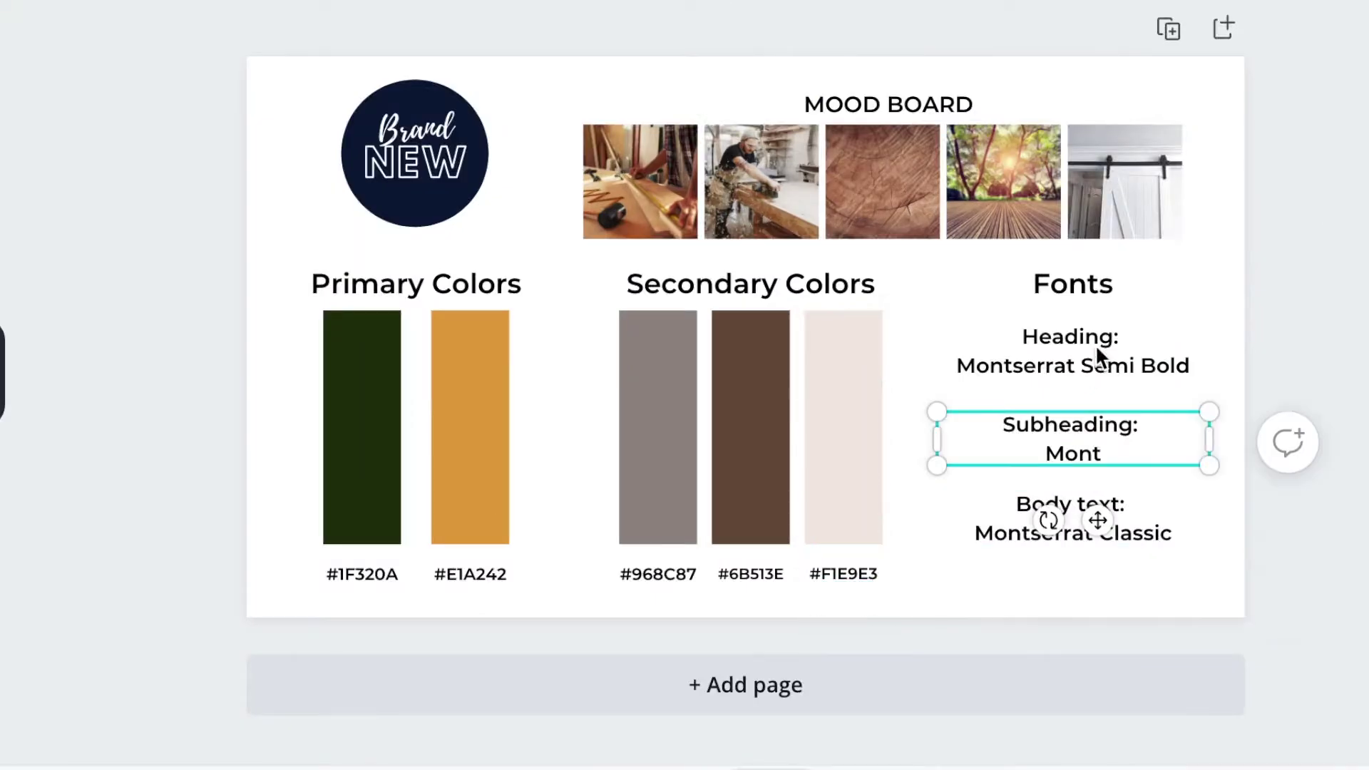
{"action": "left_click", "coordinate": [1345, 372]}
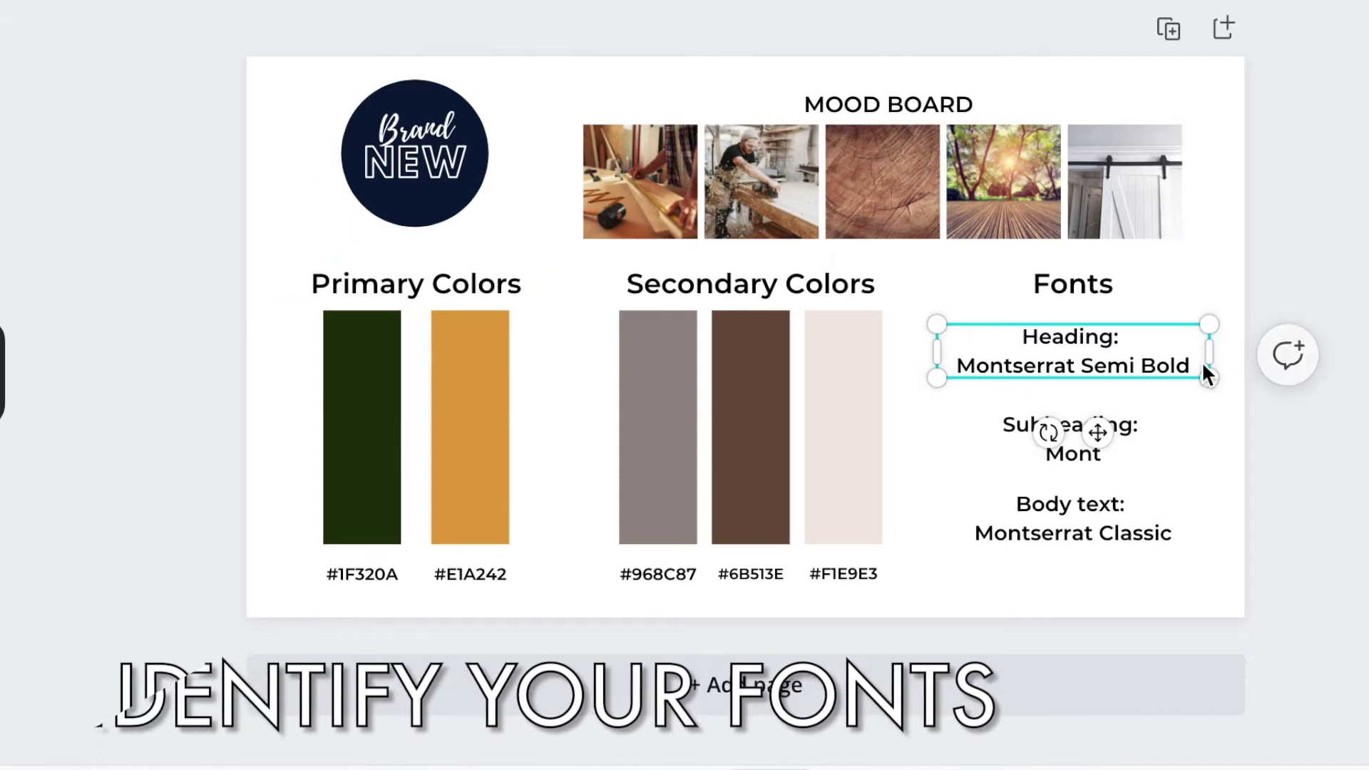
Apply Dosis Semi Bold to the Heading font sample text
{"action": "double_click", "coordinate": [1148, 361]}
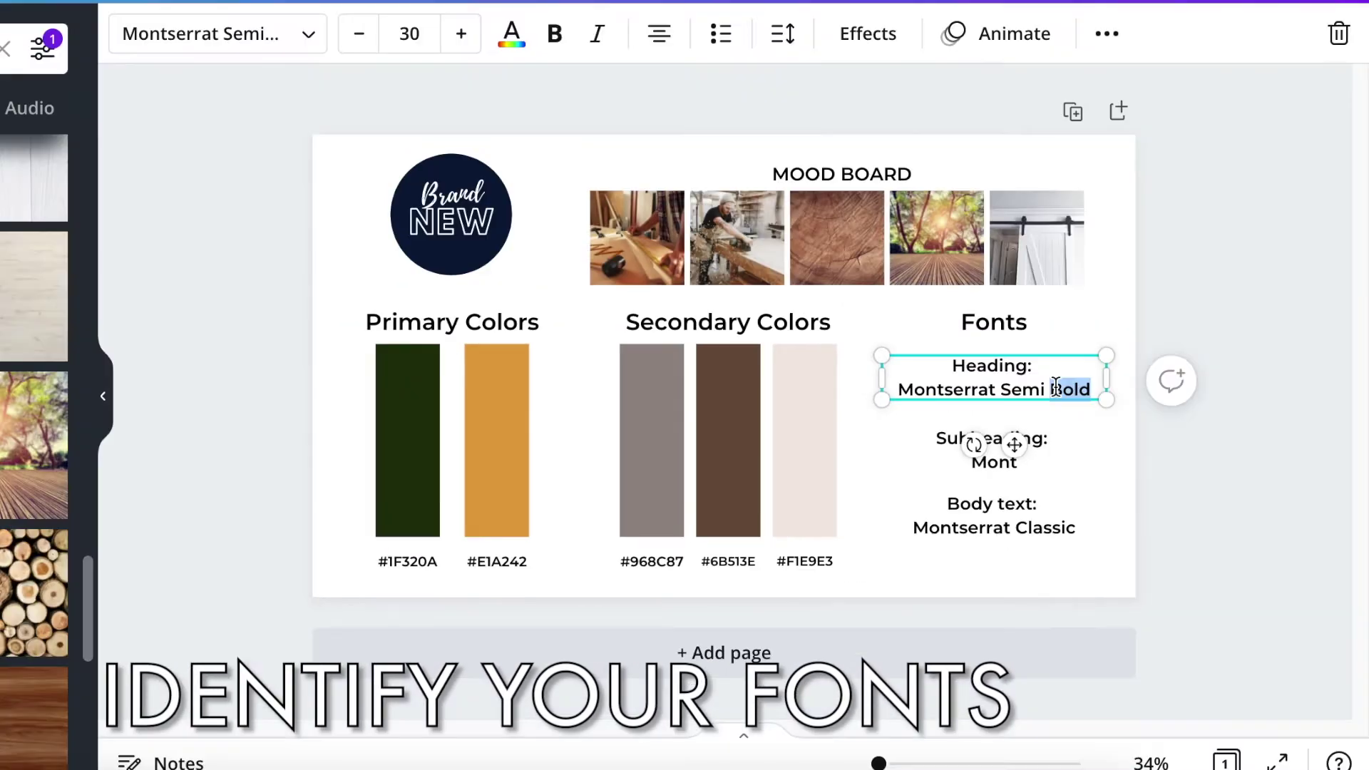
{"action": "triple_click", "coordinate": [1056, 385]}
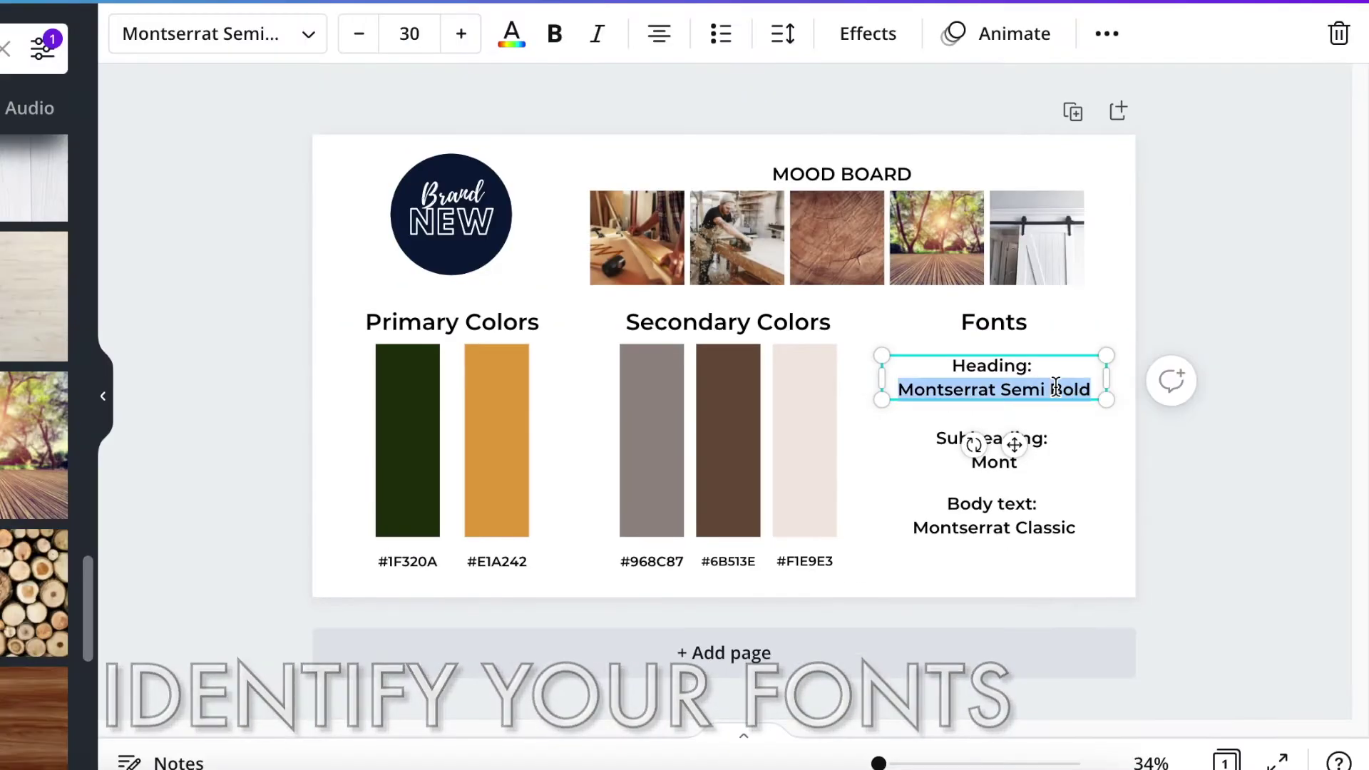
{"action": "double_click", "coordinate": [938, 362]}
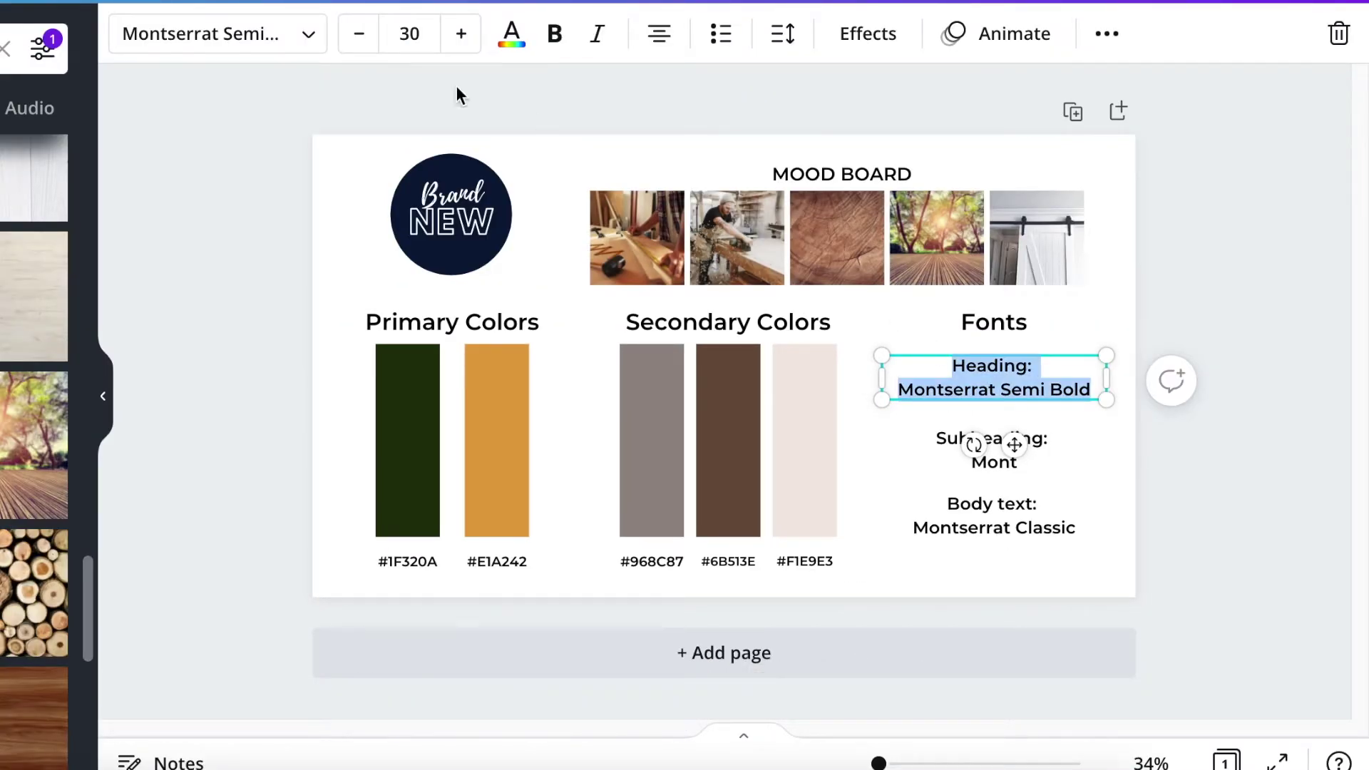
{"action": "left_click", "coordinate": [217, 34]}
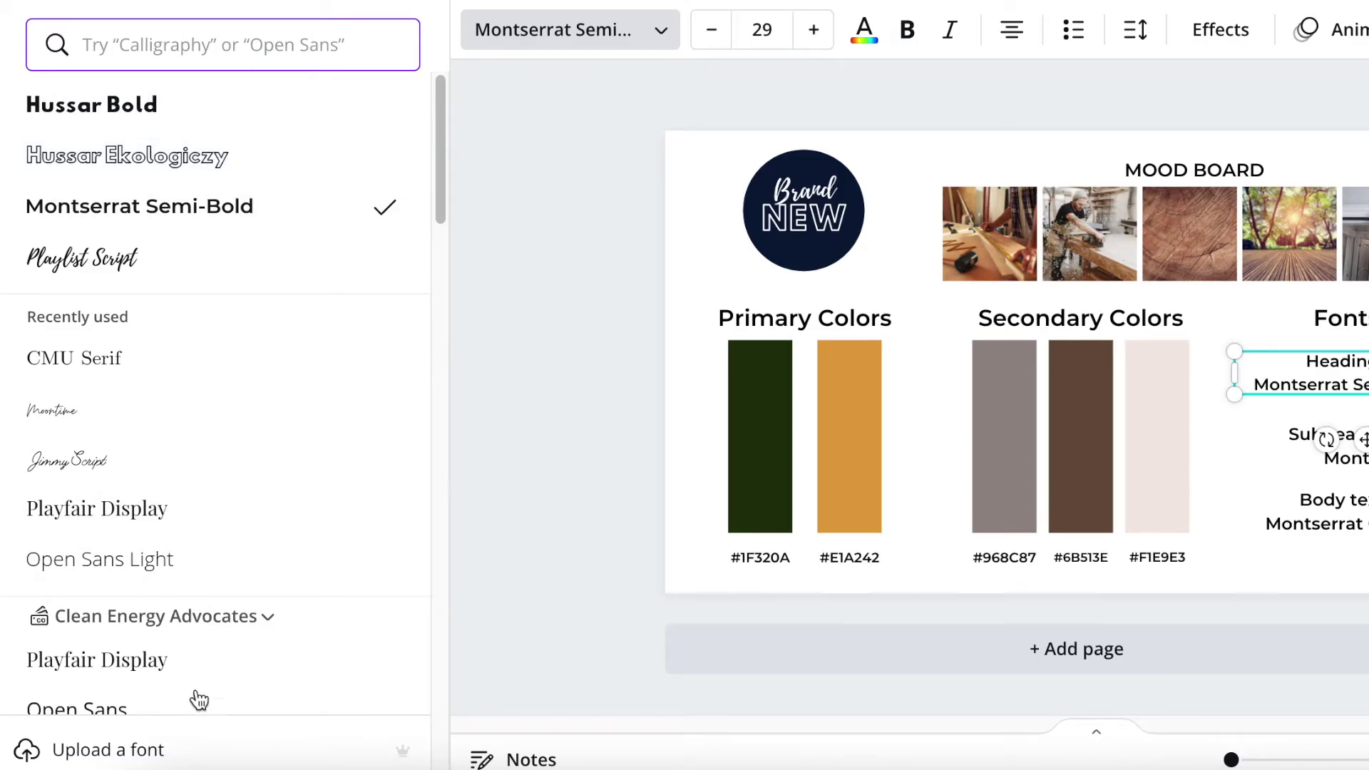
{"action": "scroll", "coordinate": [212, 423], "scroll_direction": "down", "scroll_amount": 15}
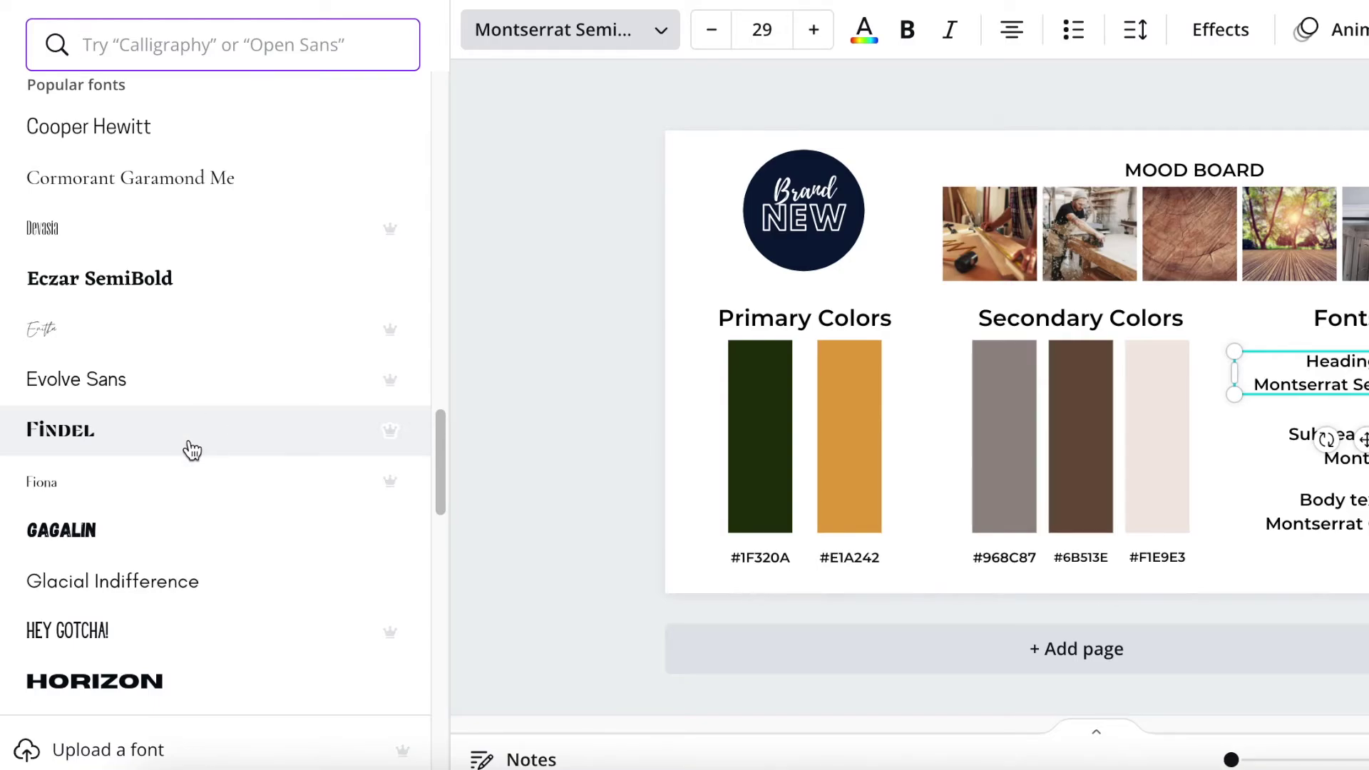
{"action": "left_click", "coordinate": [138, 174]}
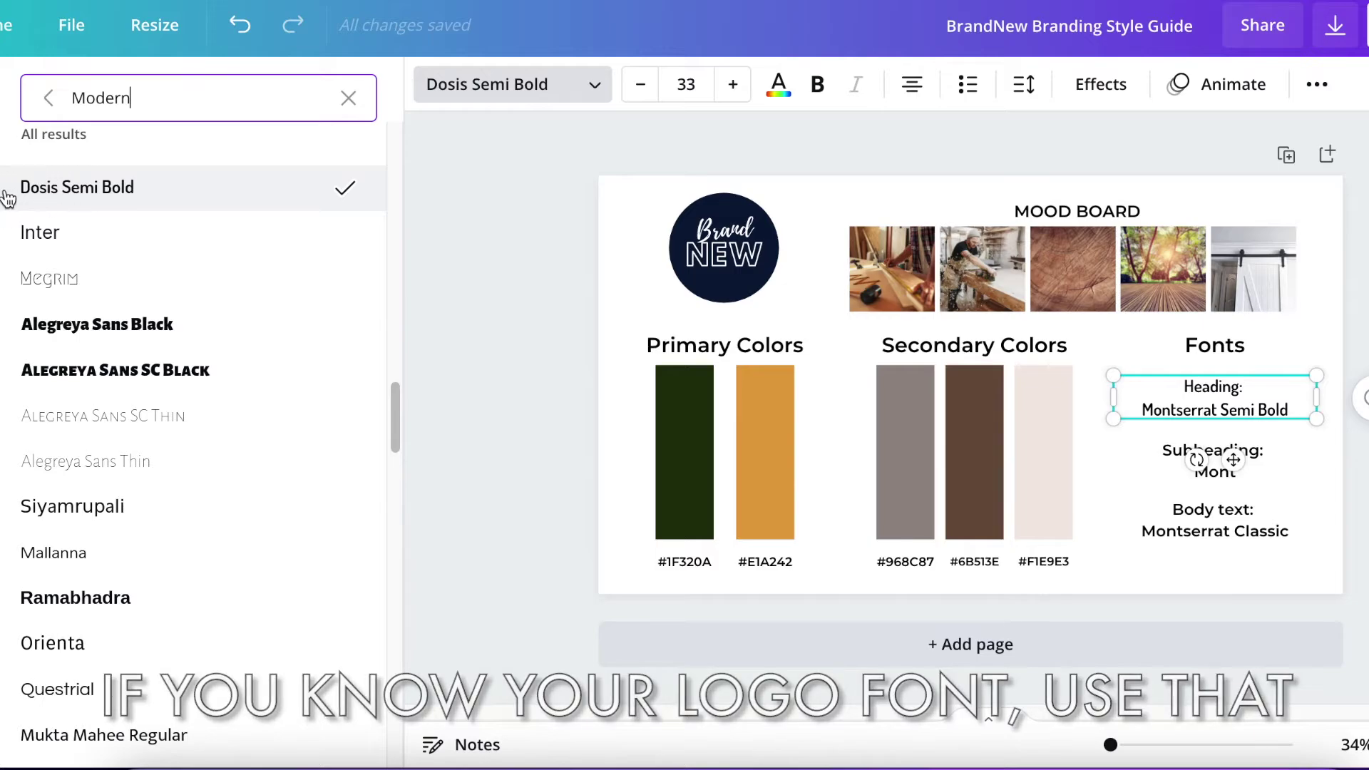
{"action": "double_click", "coordinate": [1172, 411]}
Relabel the heading 'Dosis' and set the Subheading to Dosis Regular, labelled 'Dosis Regular'
{"action": "type", "text": "Dosis"}
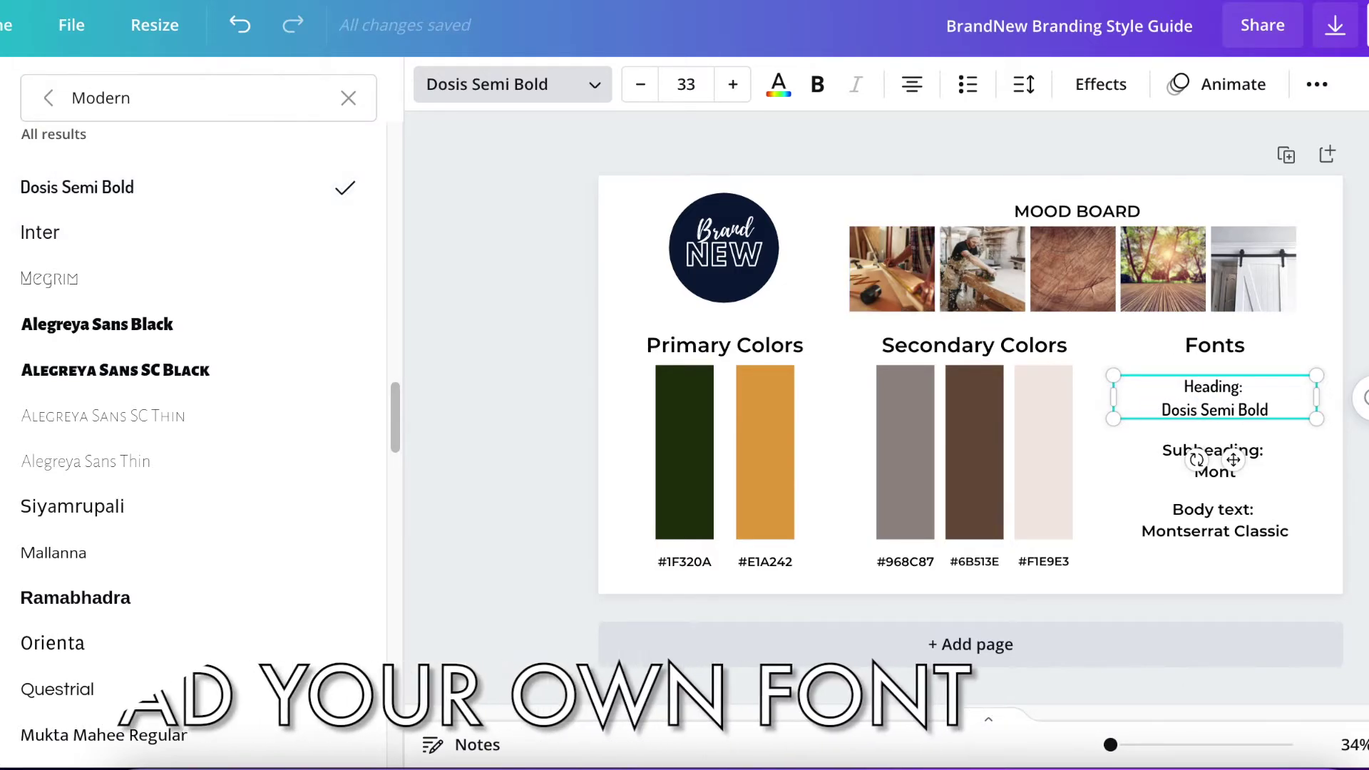
{"action": "left_click", "coordinate": [1170, 452]}
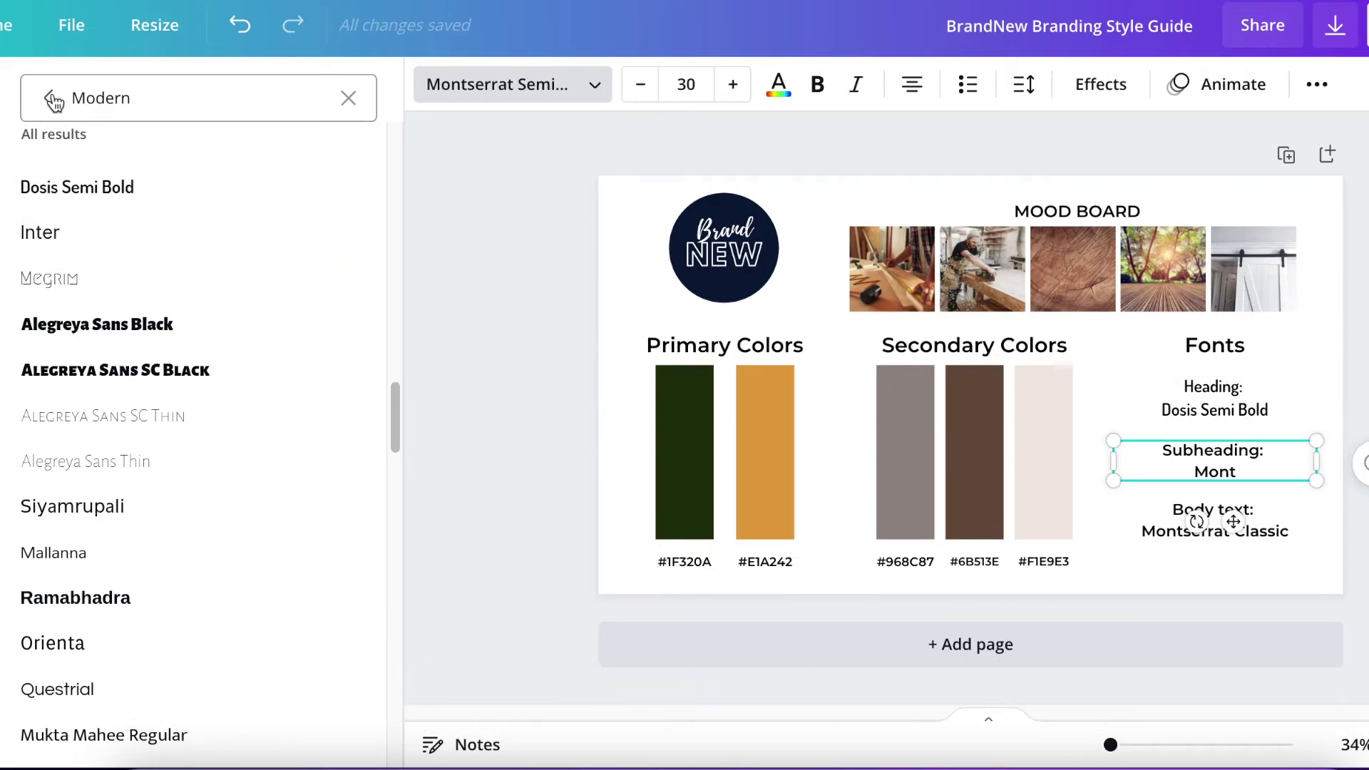
{"action": "left_click", "coordinate": [351, 100]}
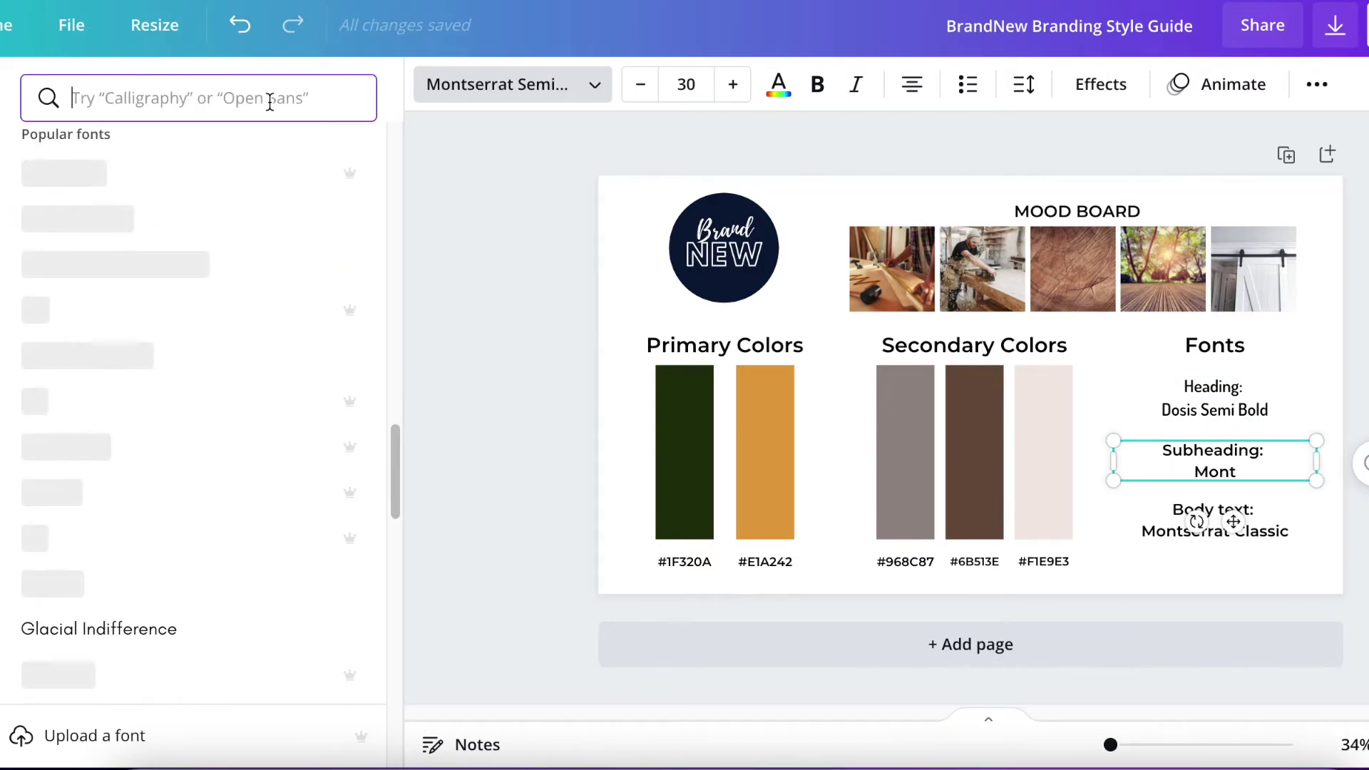
{"action": "type", "text": "dosis"}
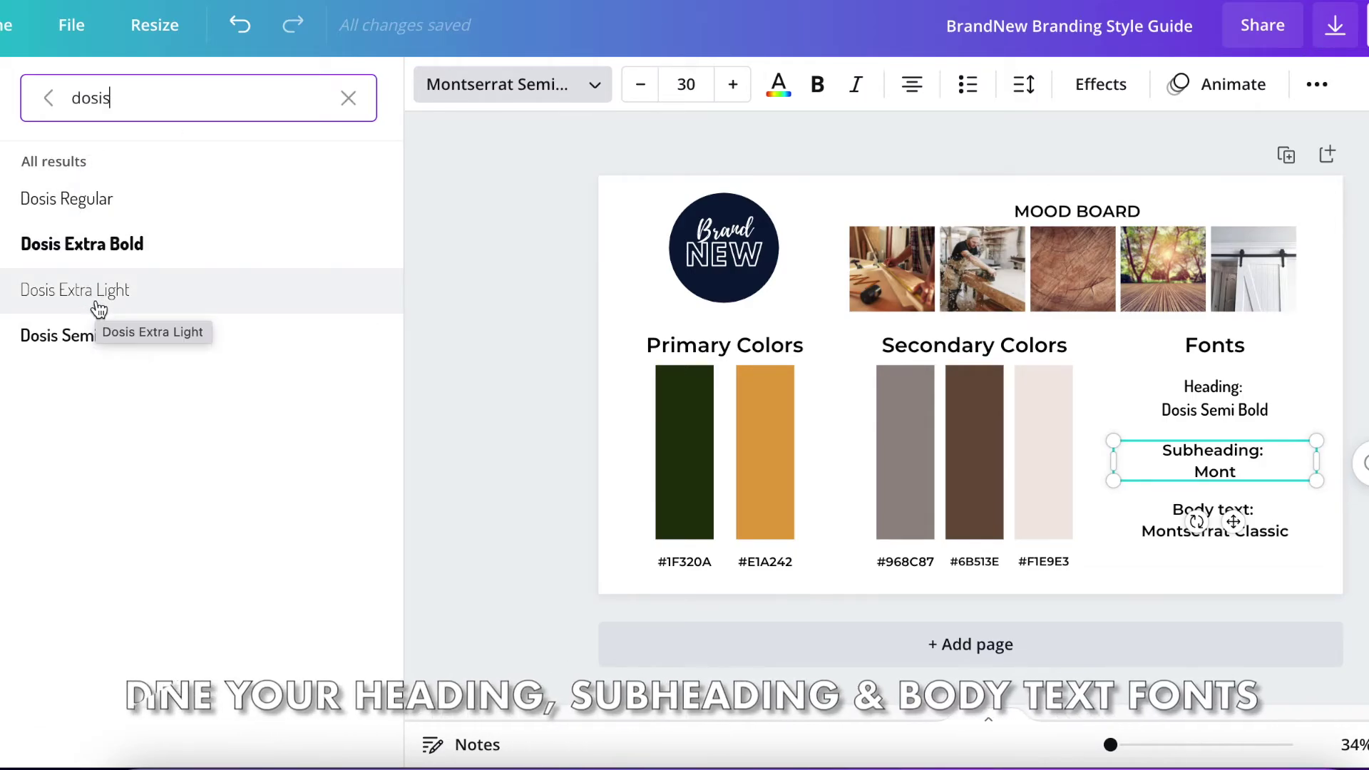
{"action": "left_click", "coordinate": [108, 249]}
{"action": "left_click", "coordinate": [108, 209]}
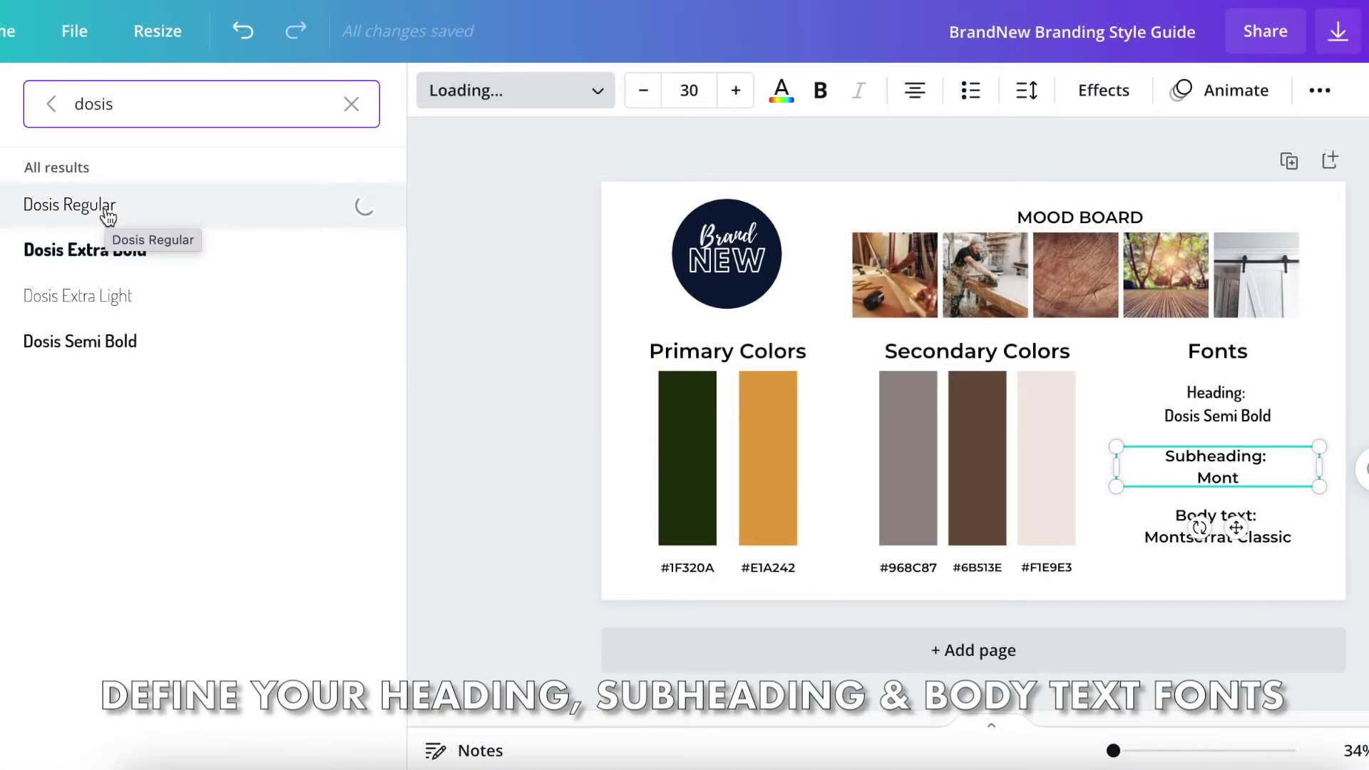
{"action": "double_click", "coordinate": [1221, 478]}
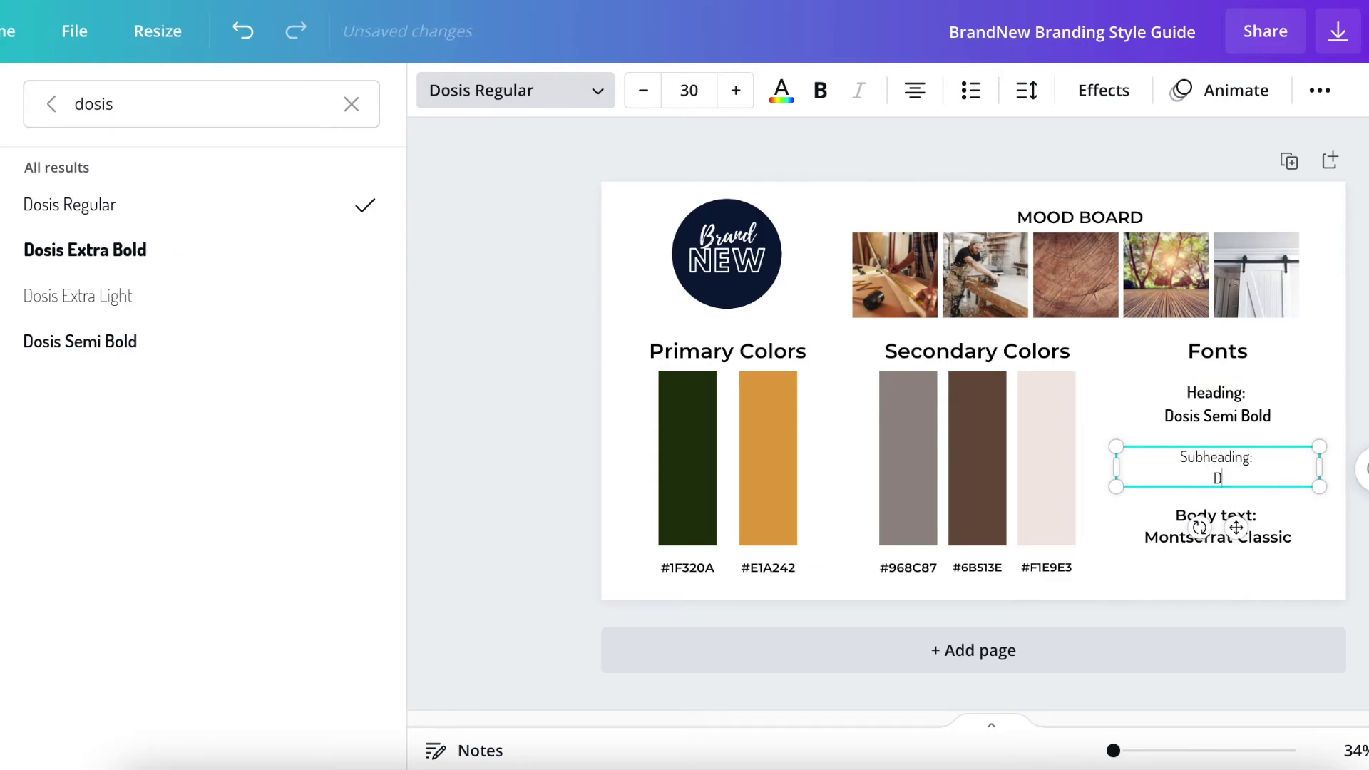
{"action": "type", "text": "Dosis Regular"}
Set the Body text sample to Dosis Extra Light and label it 'Dosis Extra Light'
{"action": "left_click", "coordinate": [1217, 526]}
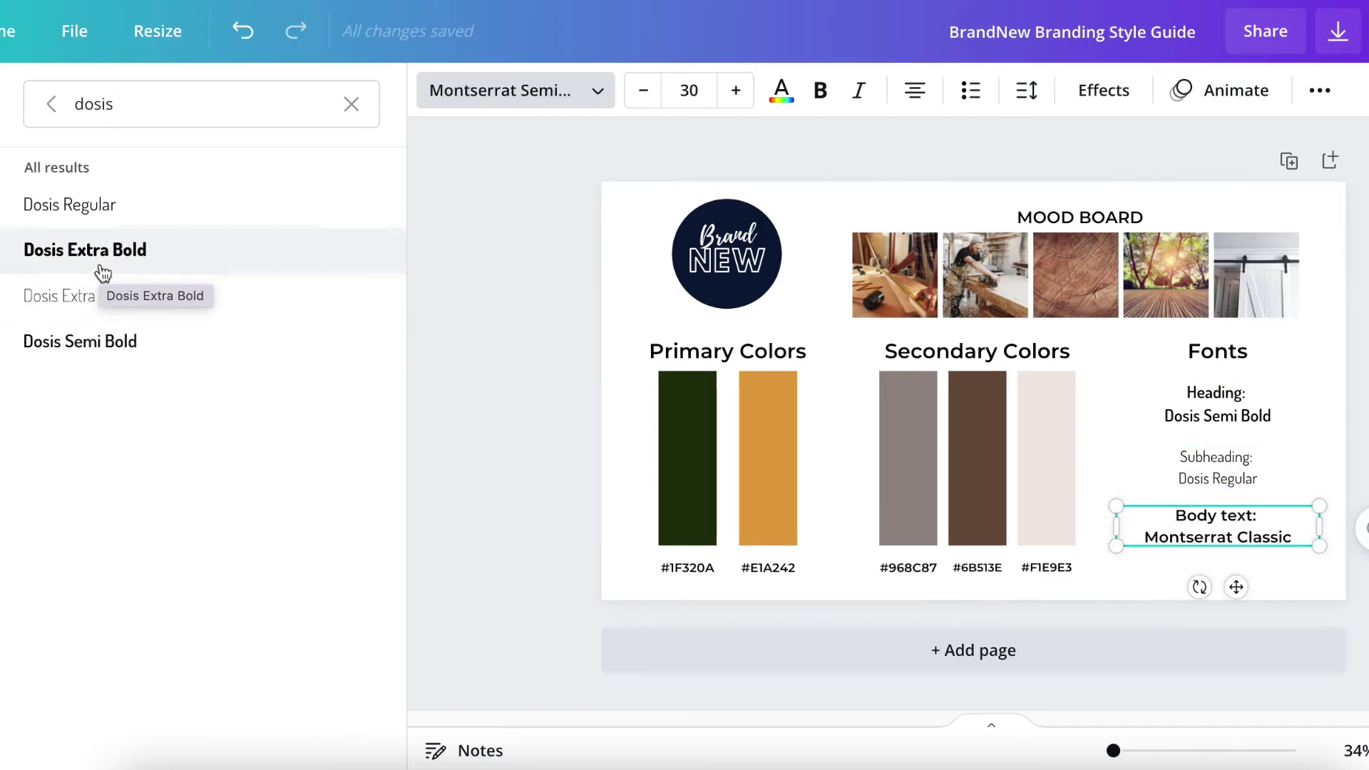
{"action": "left_click", "coordinate": [128, 295]}
{"action": "triple_click", "coordinate": [1218, 537]}
{"action": "type", "text": "Dosis Extra Light"}
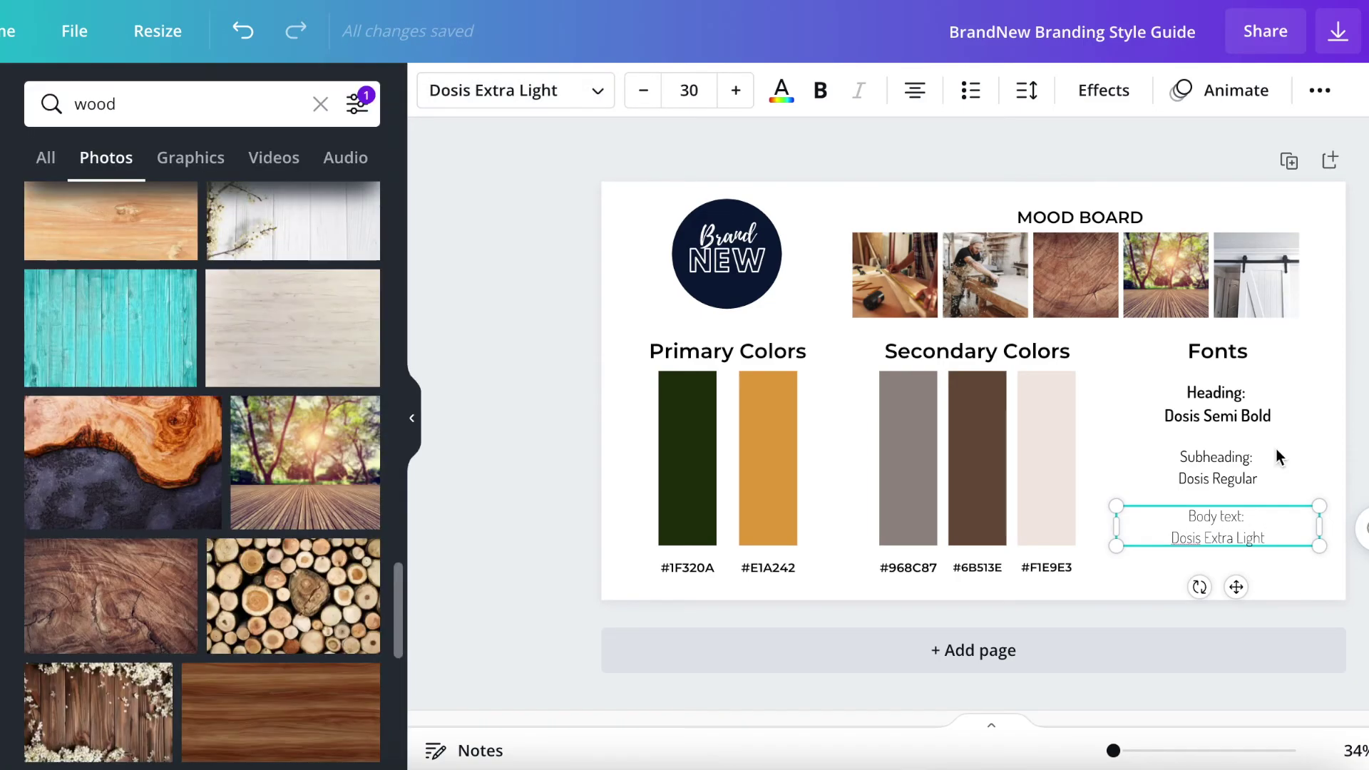
{"action": "key", "text": "ctrl+a"}
{"action": "left_click", "coordinate": [723, 295]}
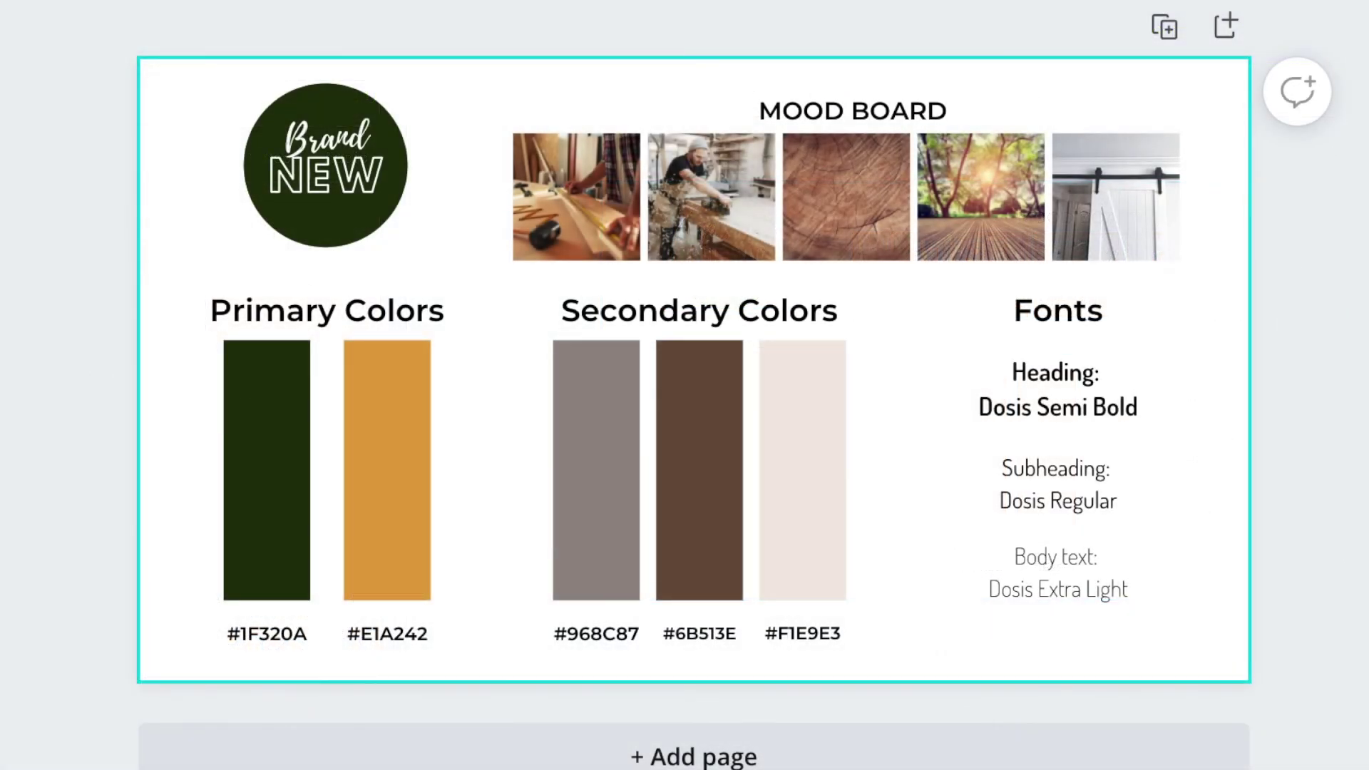
Open the download options with PDF Standard as the file type
{"action": "left_click", "coordinate": [1247, 4]}
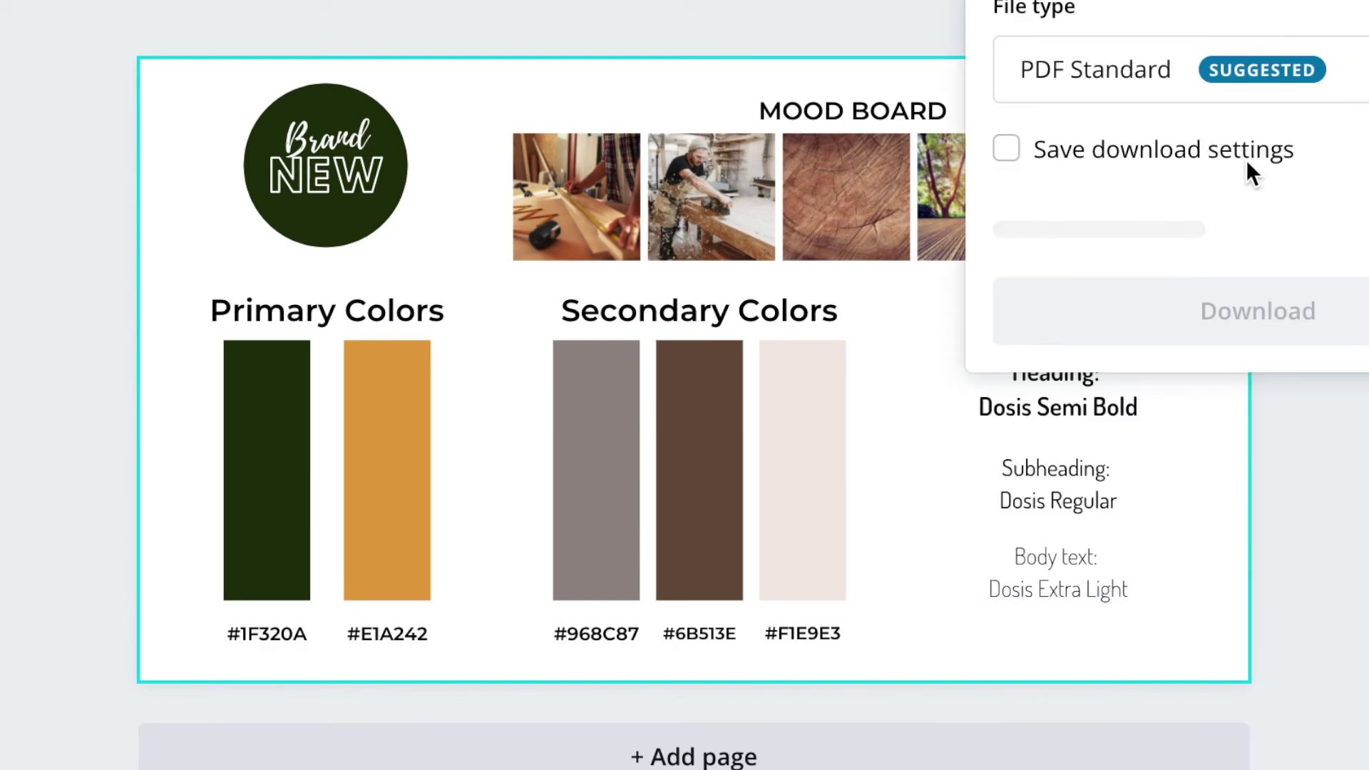